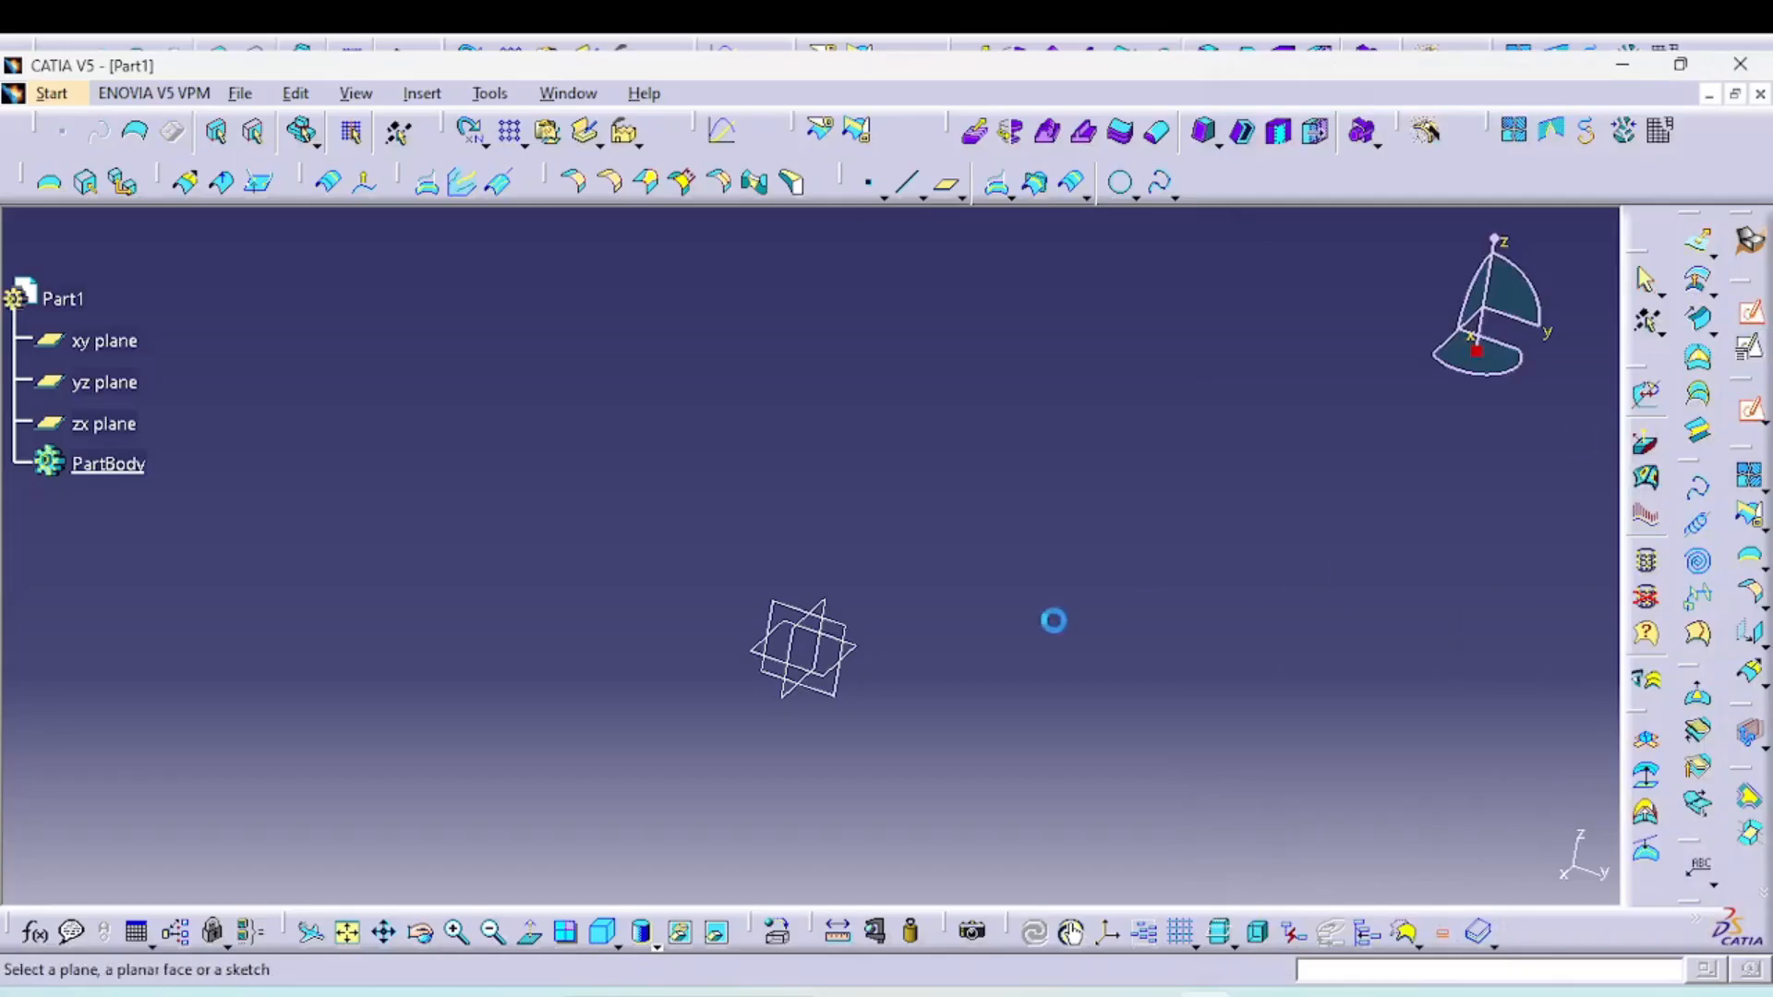
# Sketch an open U-shaped profile on the yz plane, about 146 mm wide and 73 mm high, with its base on the horizontal axis
pyautogui.click(842, 700)
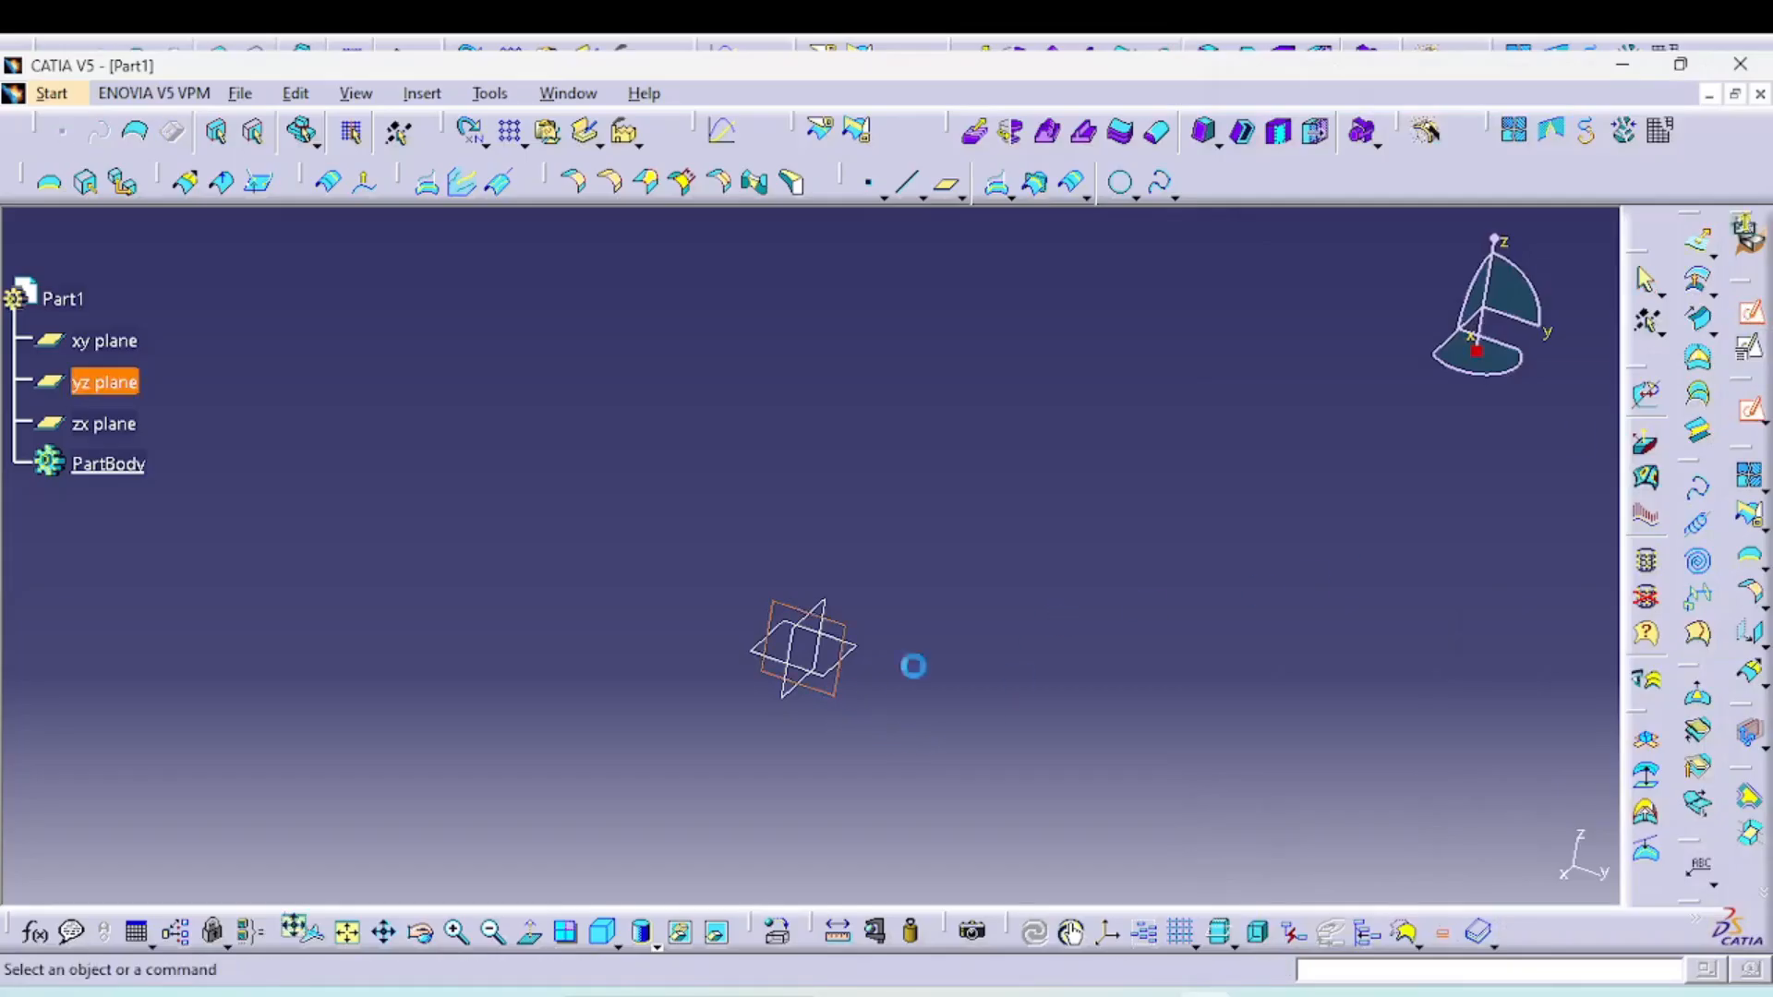
pyautogui.click(1698, 433)
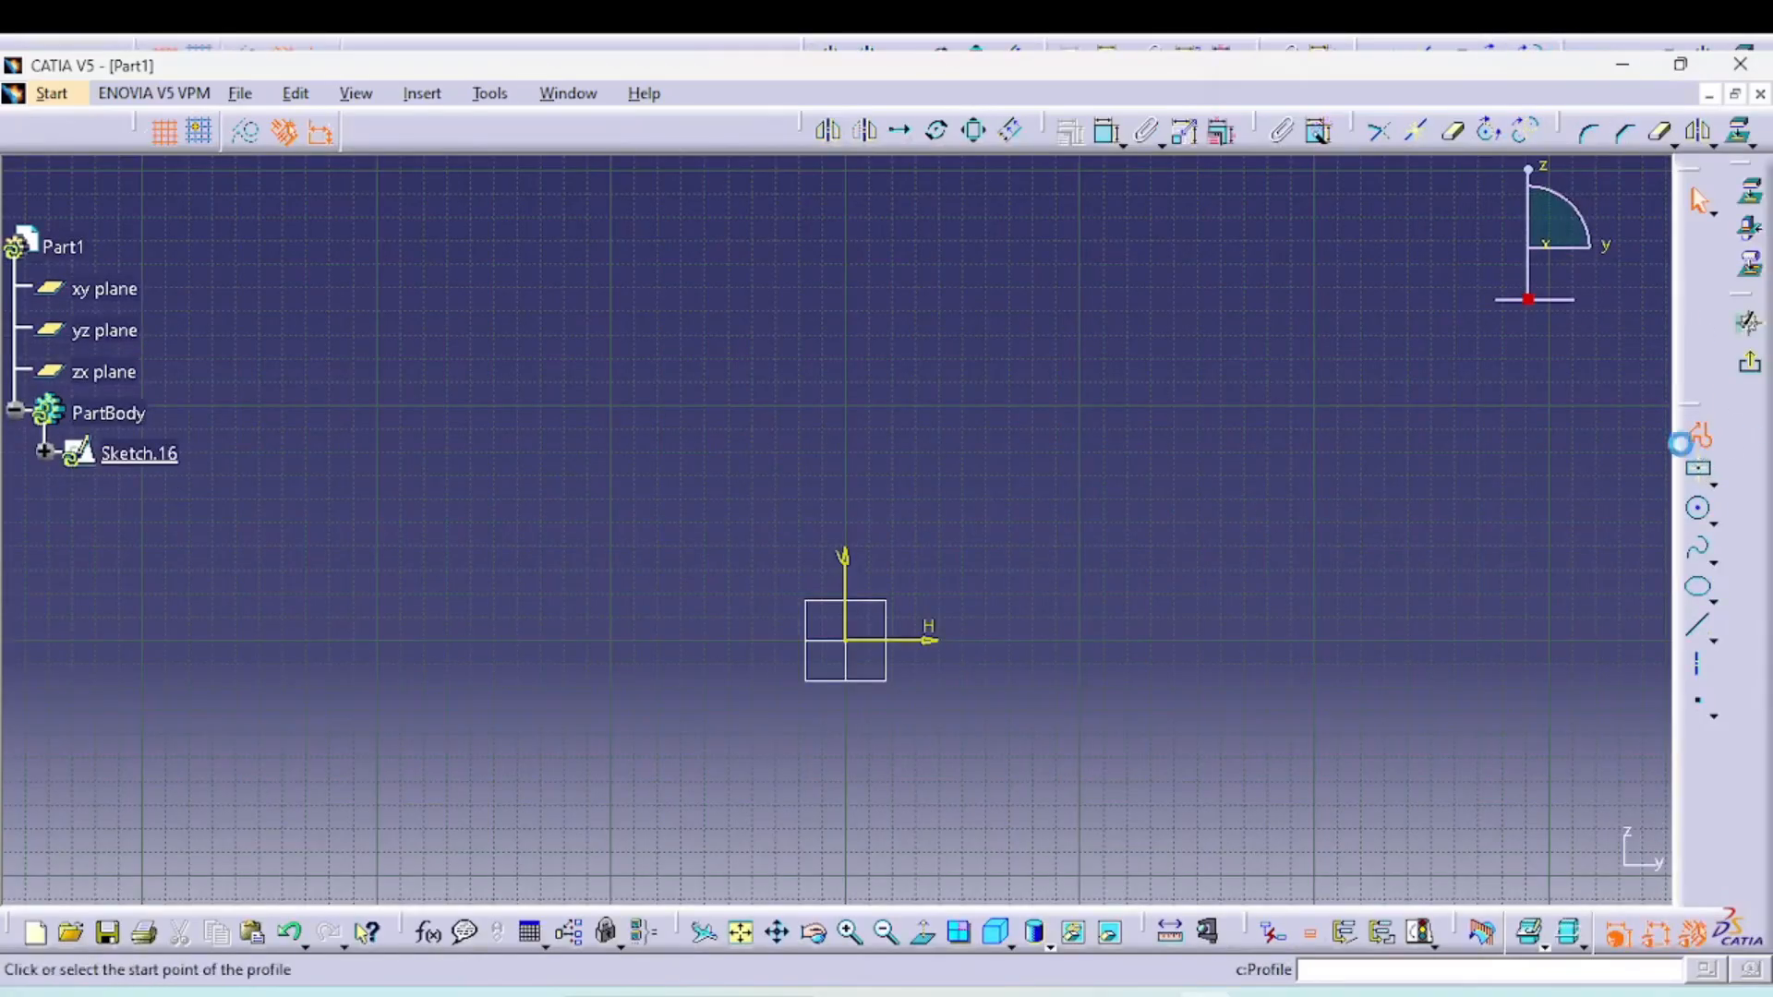
pyautogui.click(770, 282)
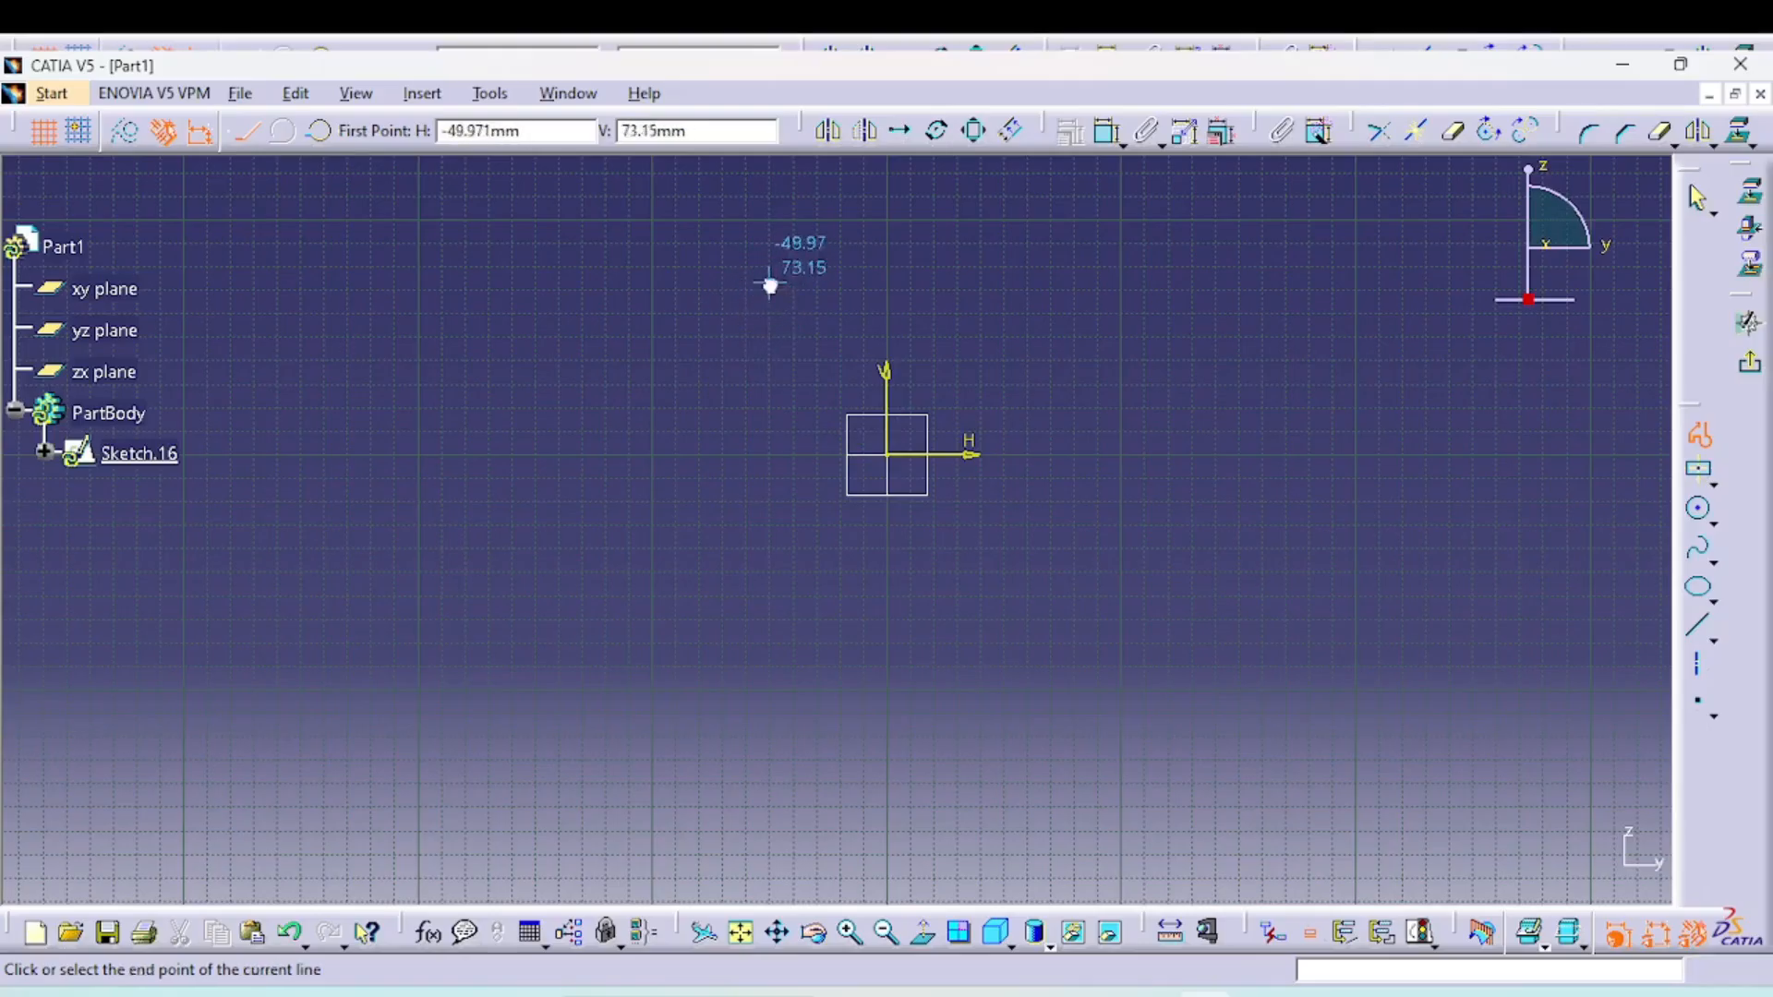
pyautogui.click(769, 454)
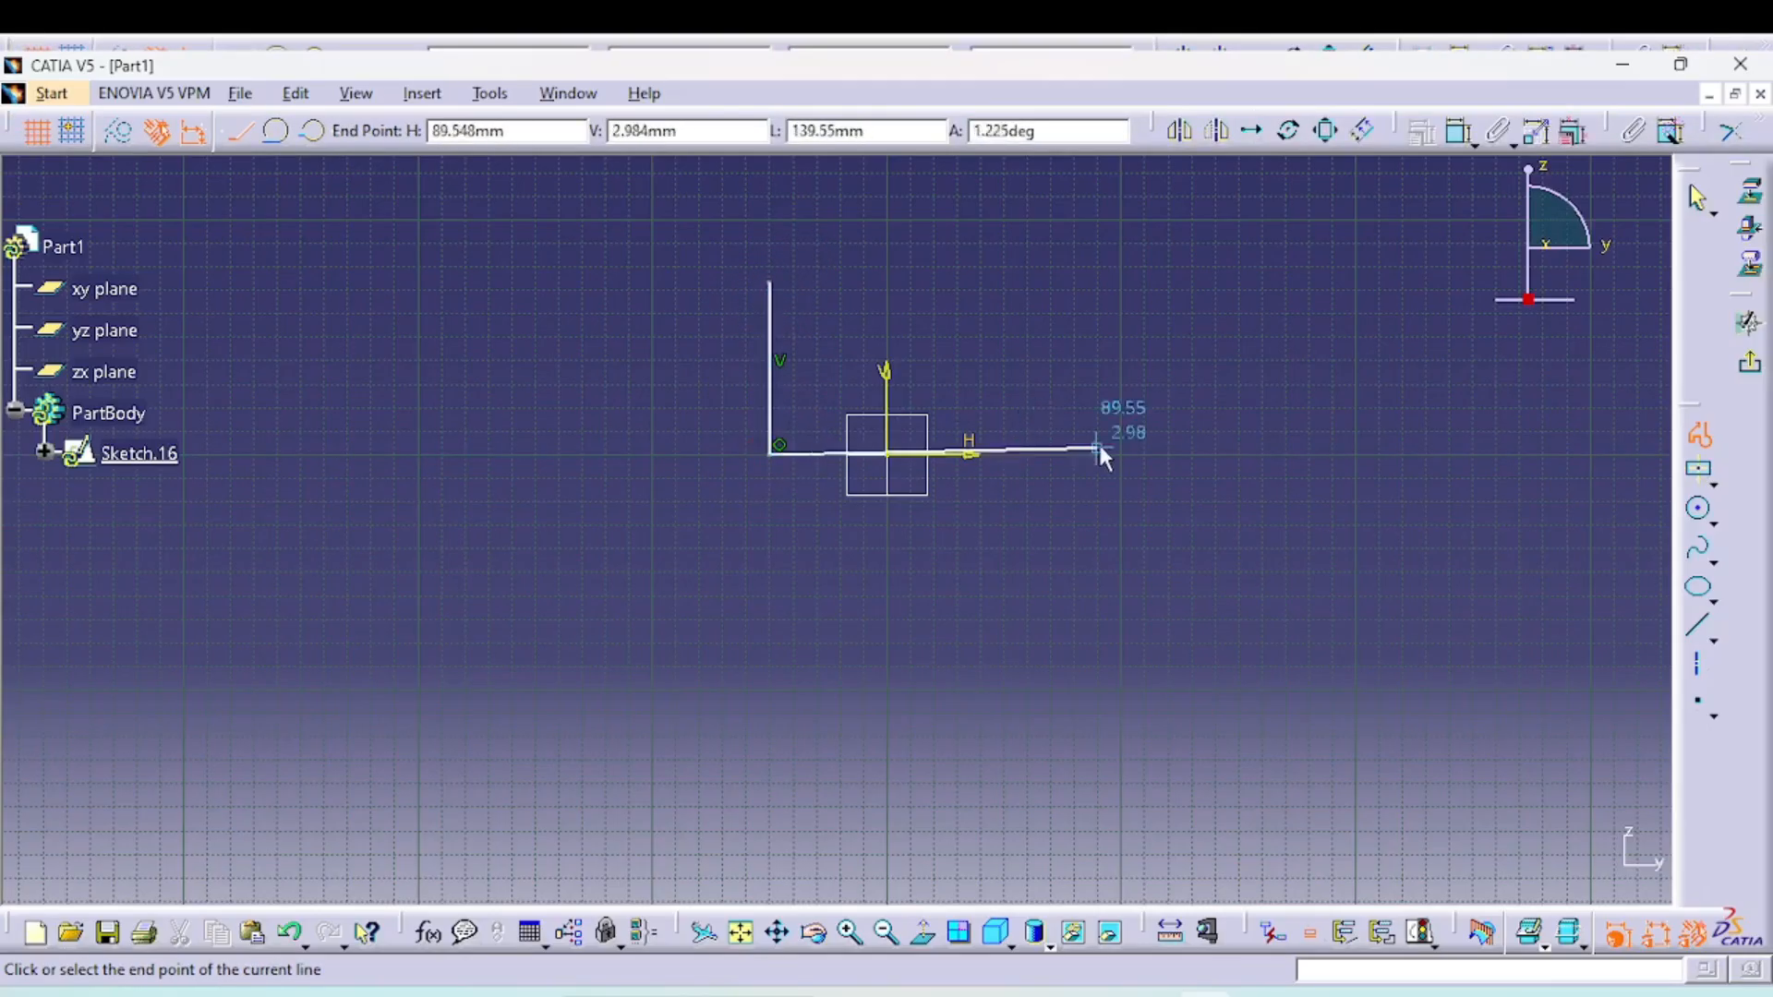
pyautogui.click(1113, 453)
pyautogui.click(1112, 281)
pyautogui.press('Escape')
# Dimension the horizontal base line of the U-profile and set its length to 150 mm
pyautogui.click(1108, 131)
pyautogui.click(1046, 454)
pyautogui.click(1021, 380)
pyautogui.doubleClick(1021, 381)
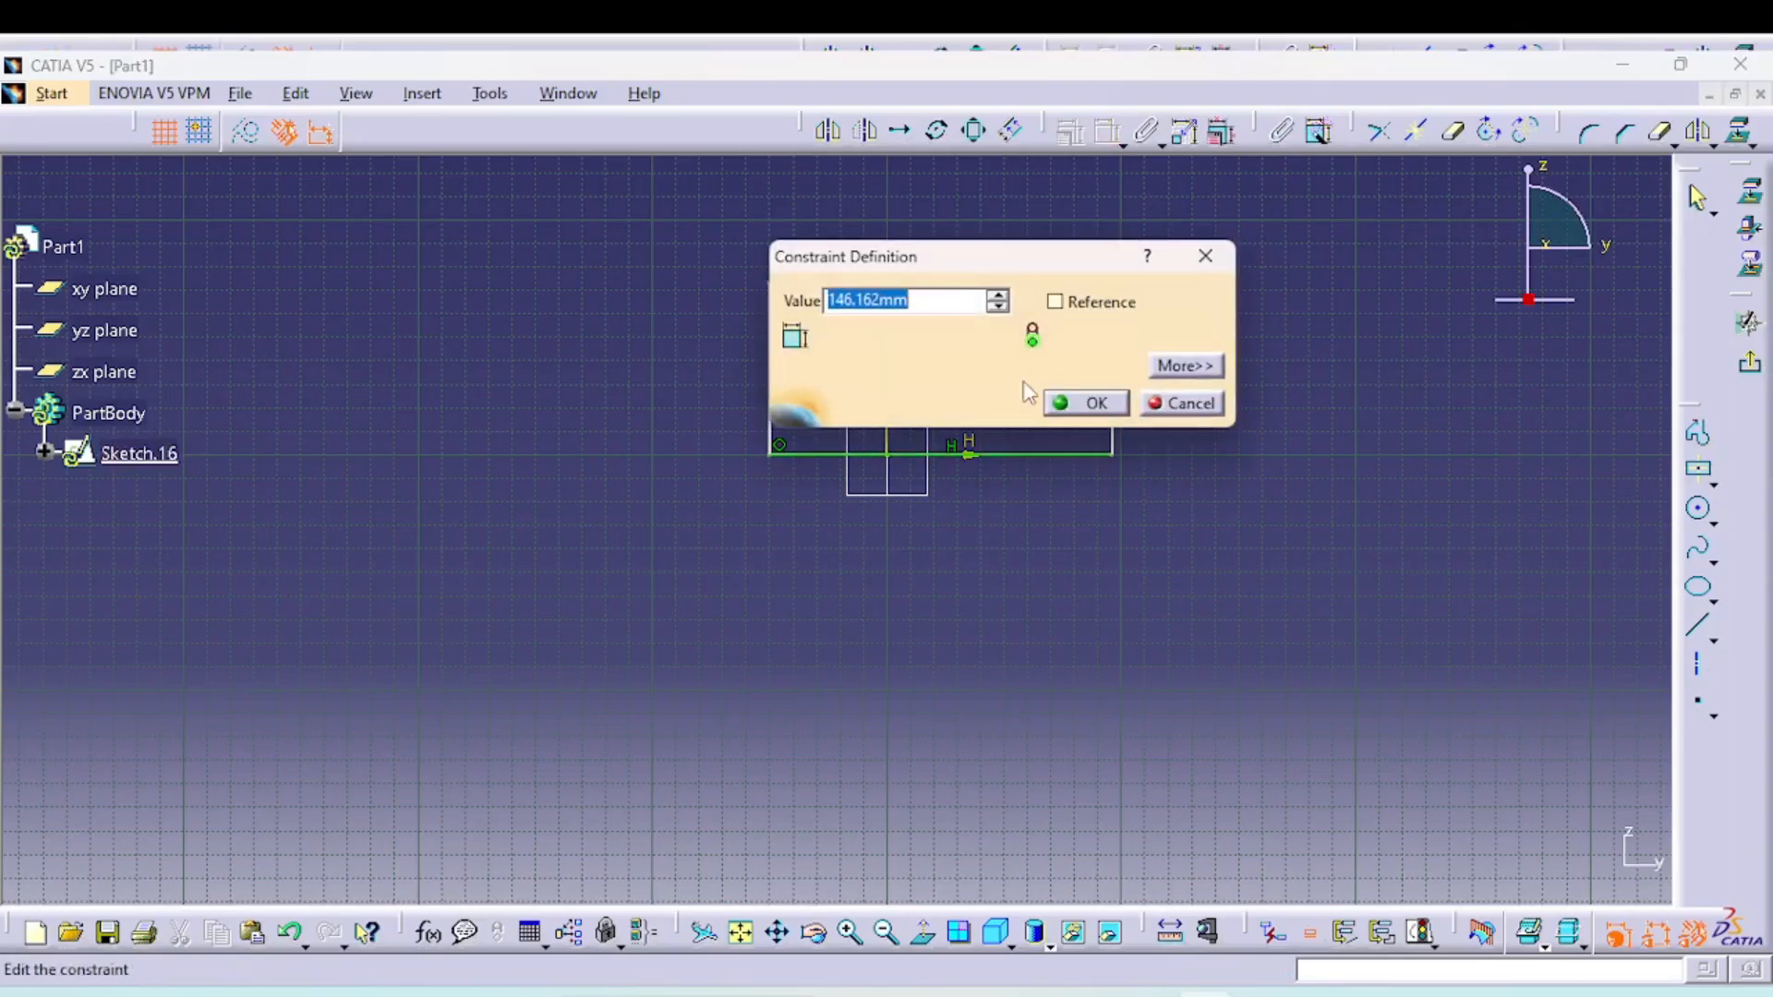
pyautogui.write('150')
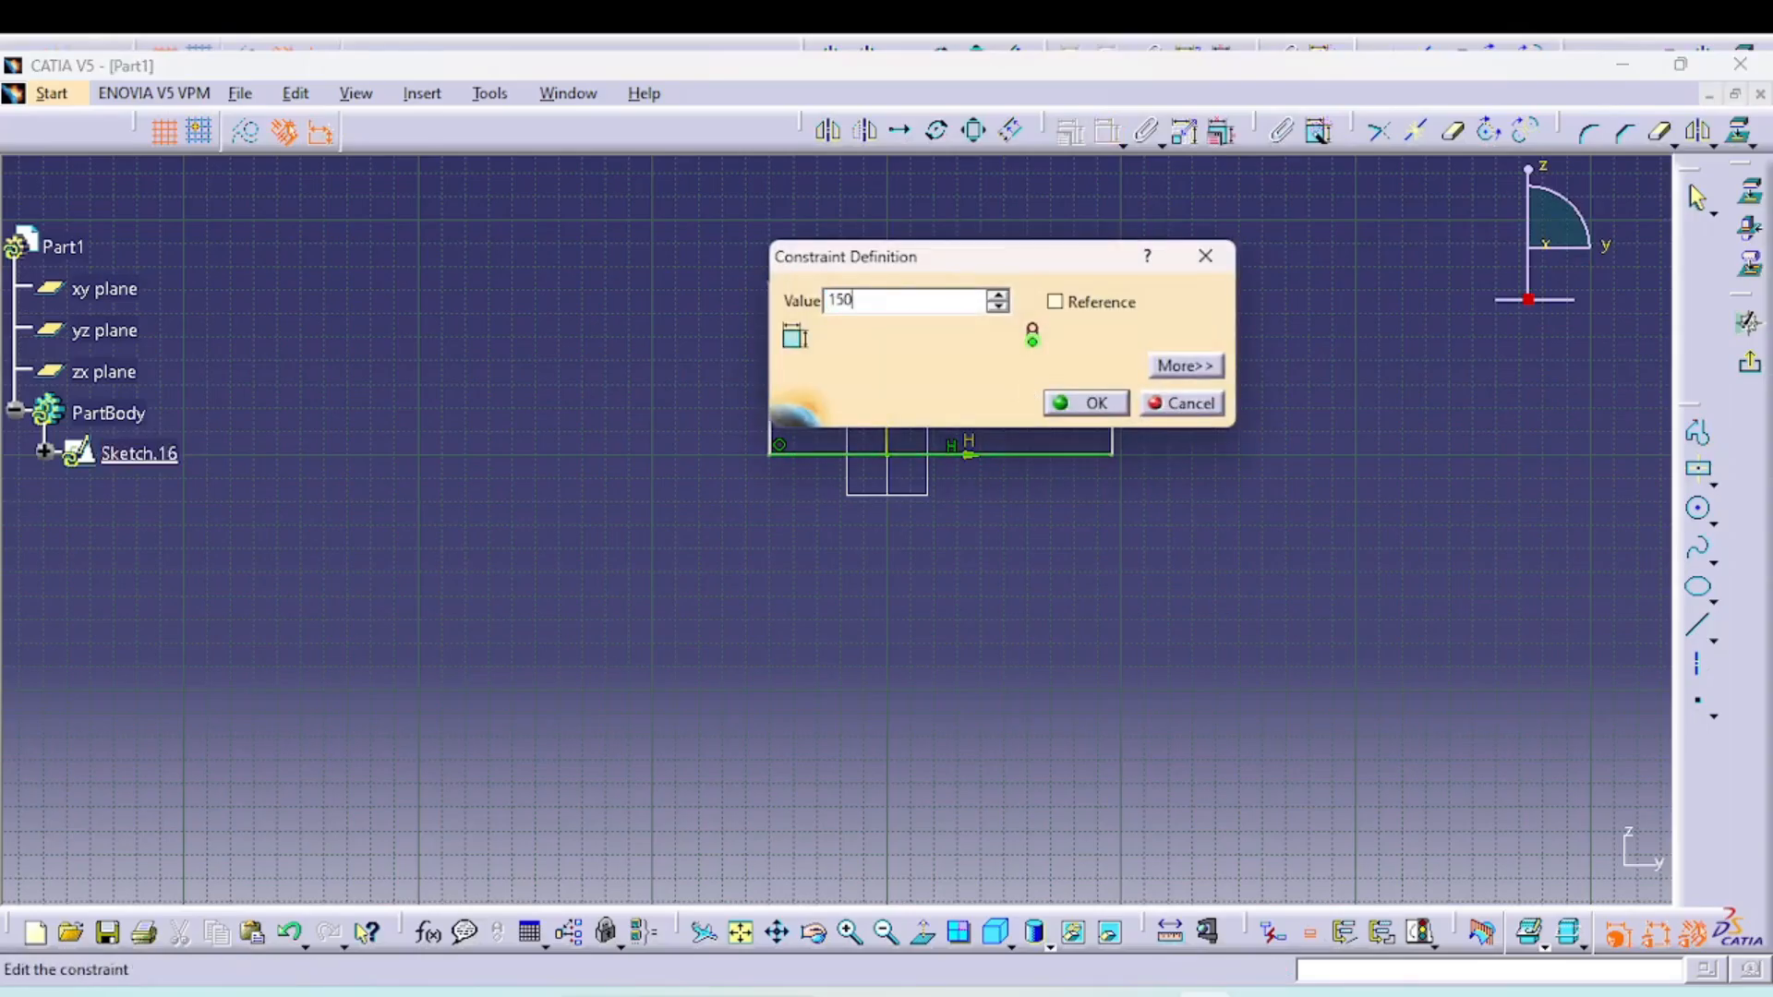
pyautogui.press('Tab')
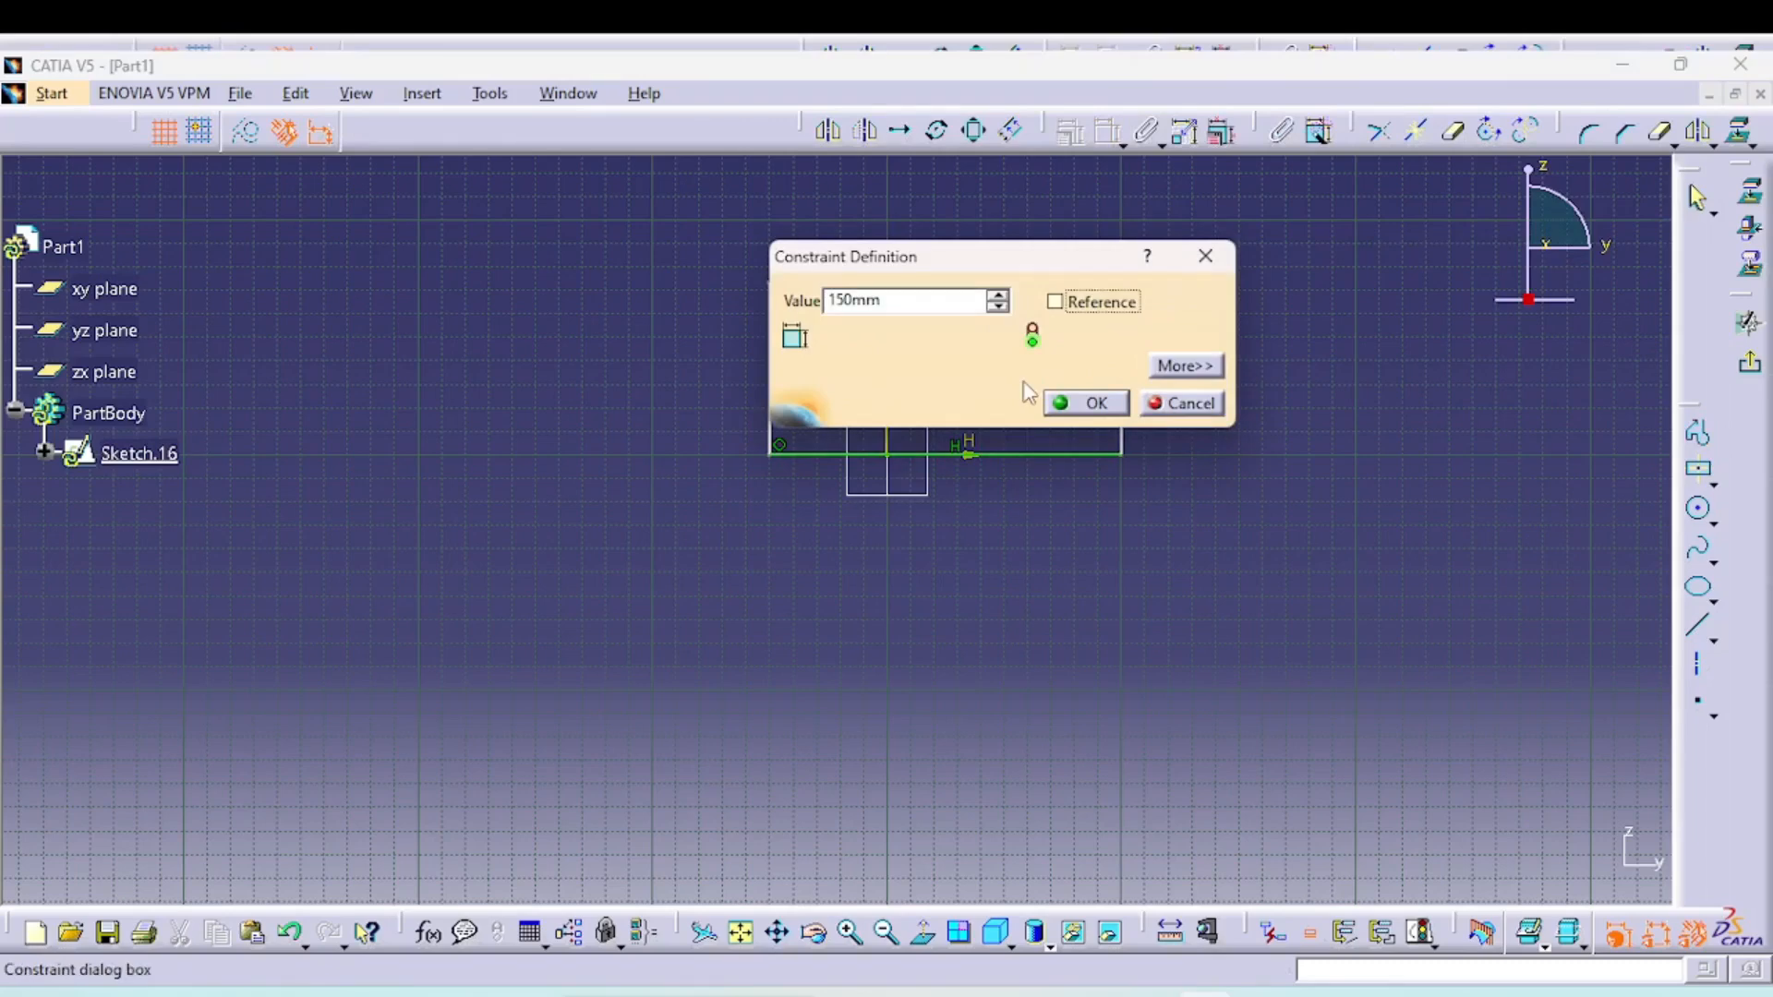
pyautogui.press('Return')
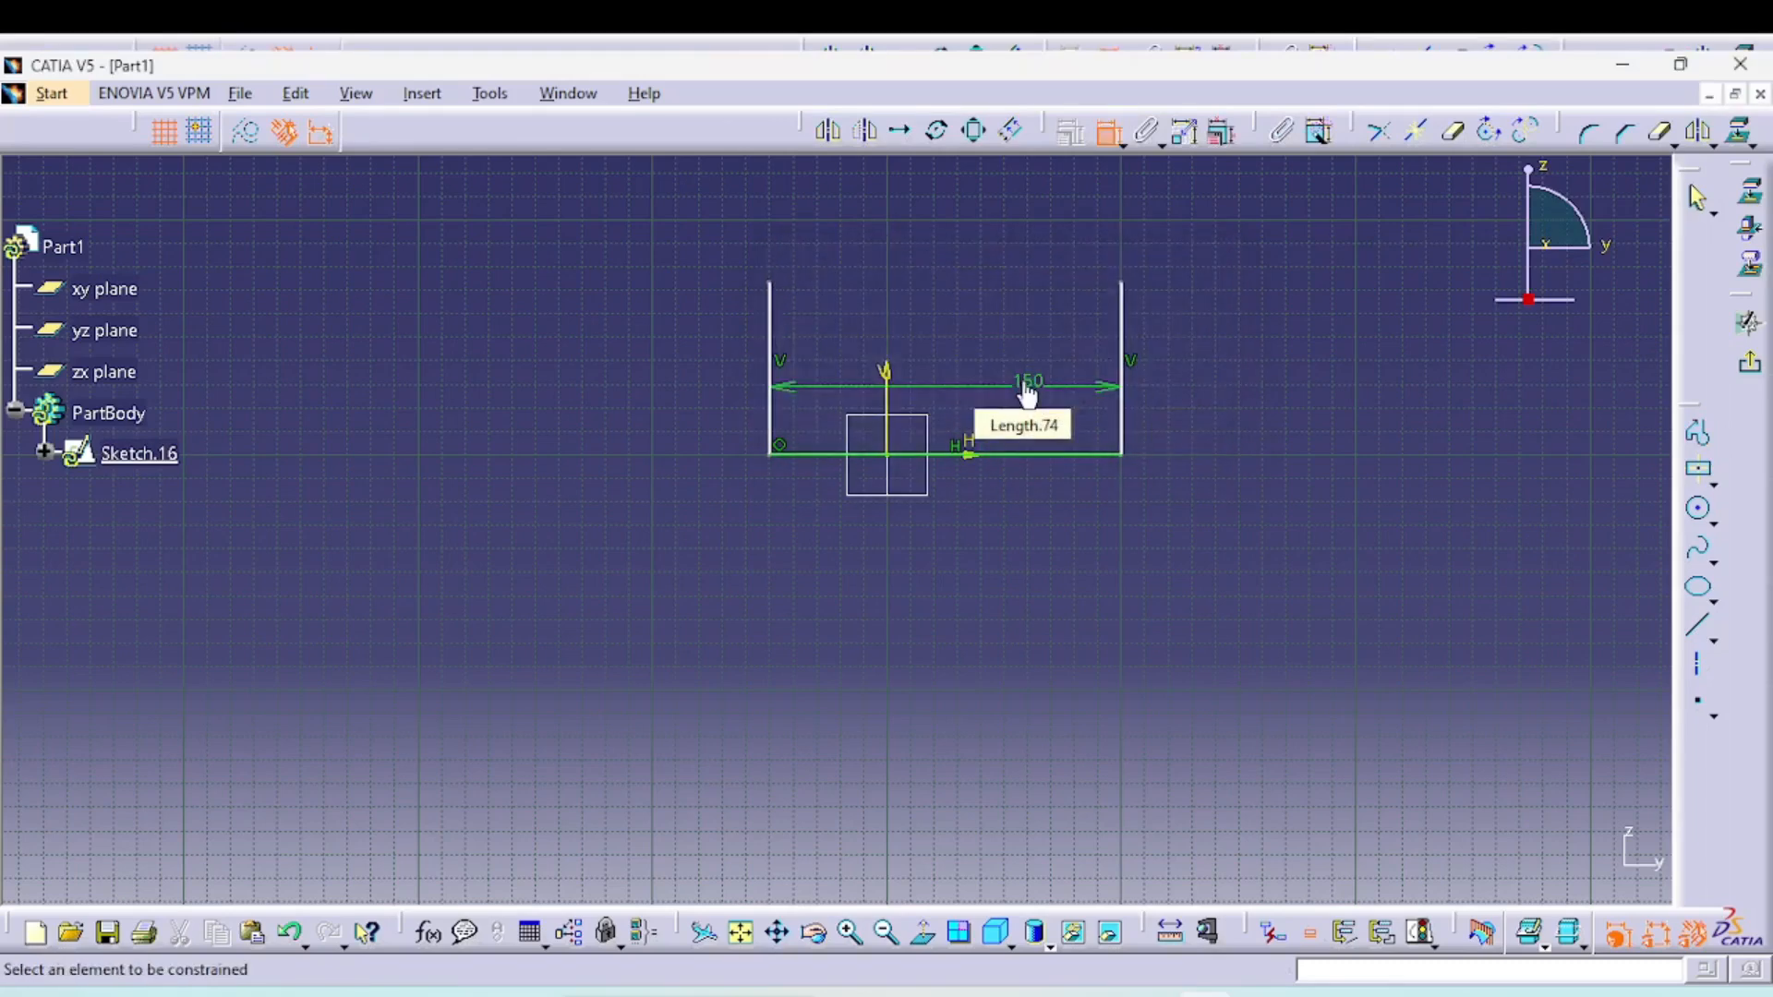
# Dimension the left vertical line of the U-profile and set its length to 70 mm
pyautogui.click(772, 360)
pyautogui.click(677, 395)
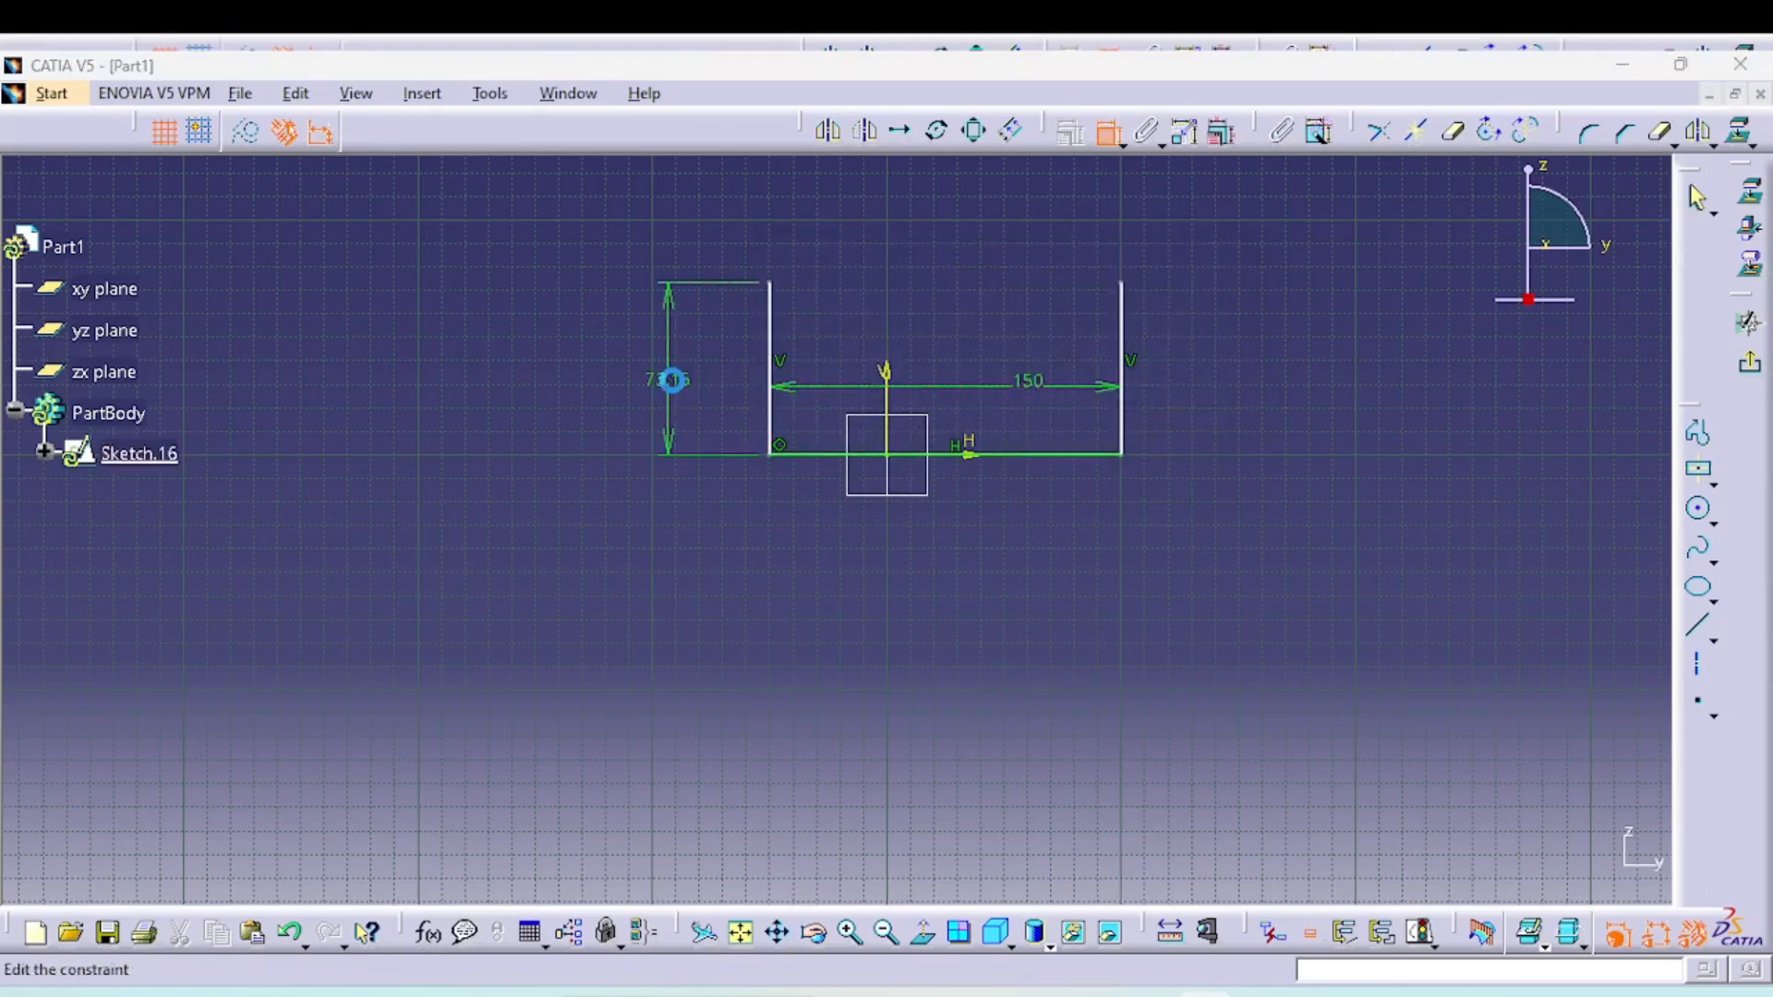
pyautogui.doubleClick(683, 388)
pyautogui.write('7')
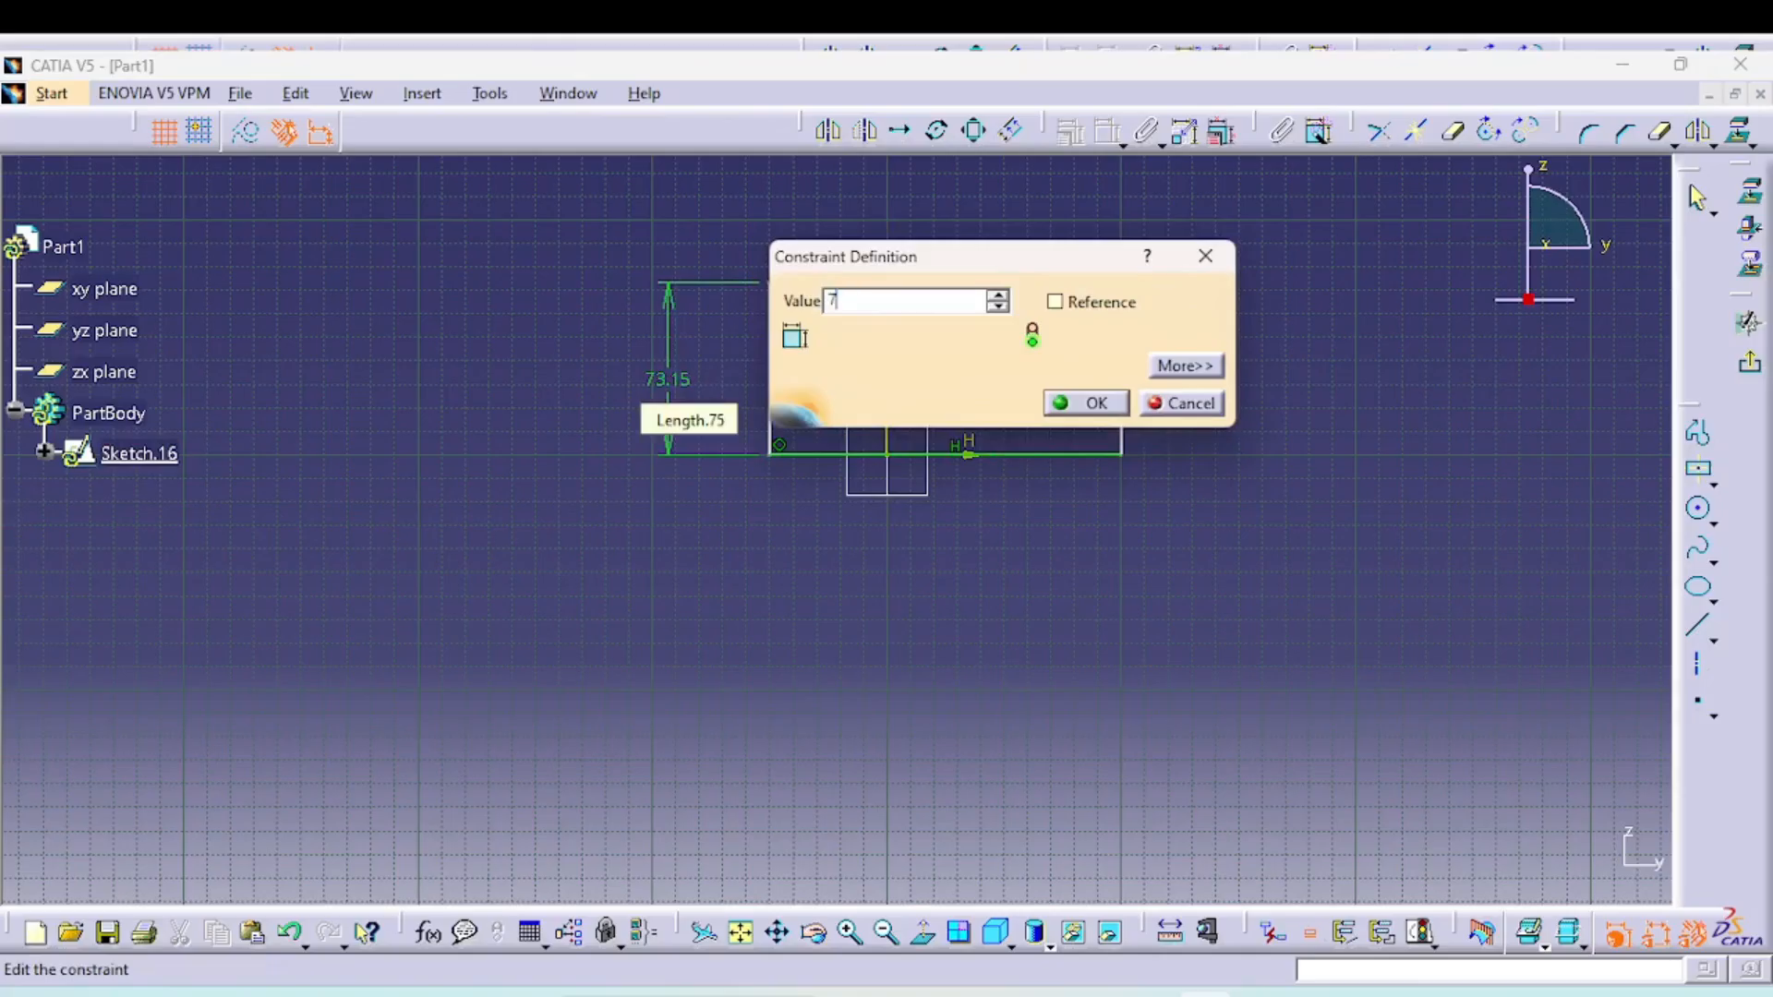
pyautogui.write('0mm')
pyautogui.press('Return')
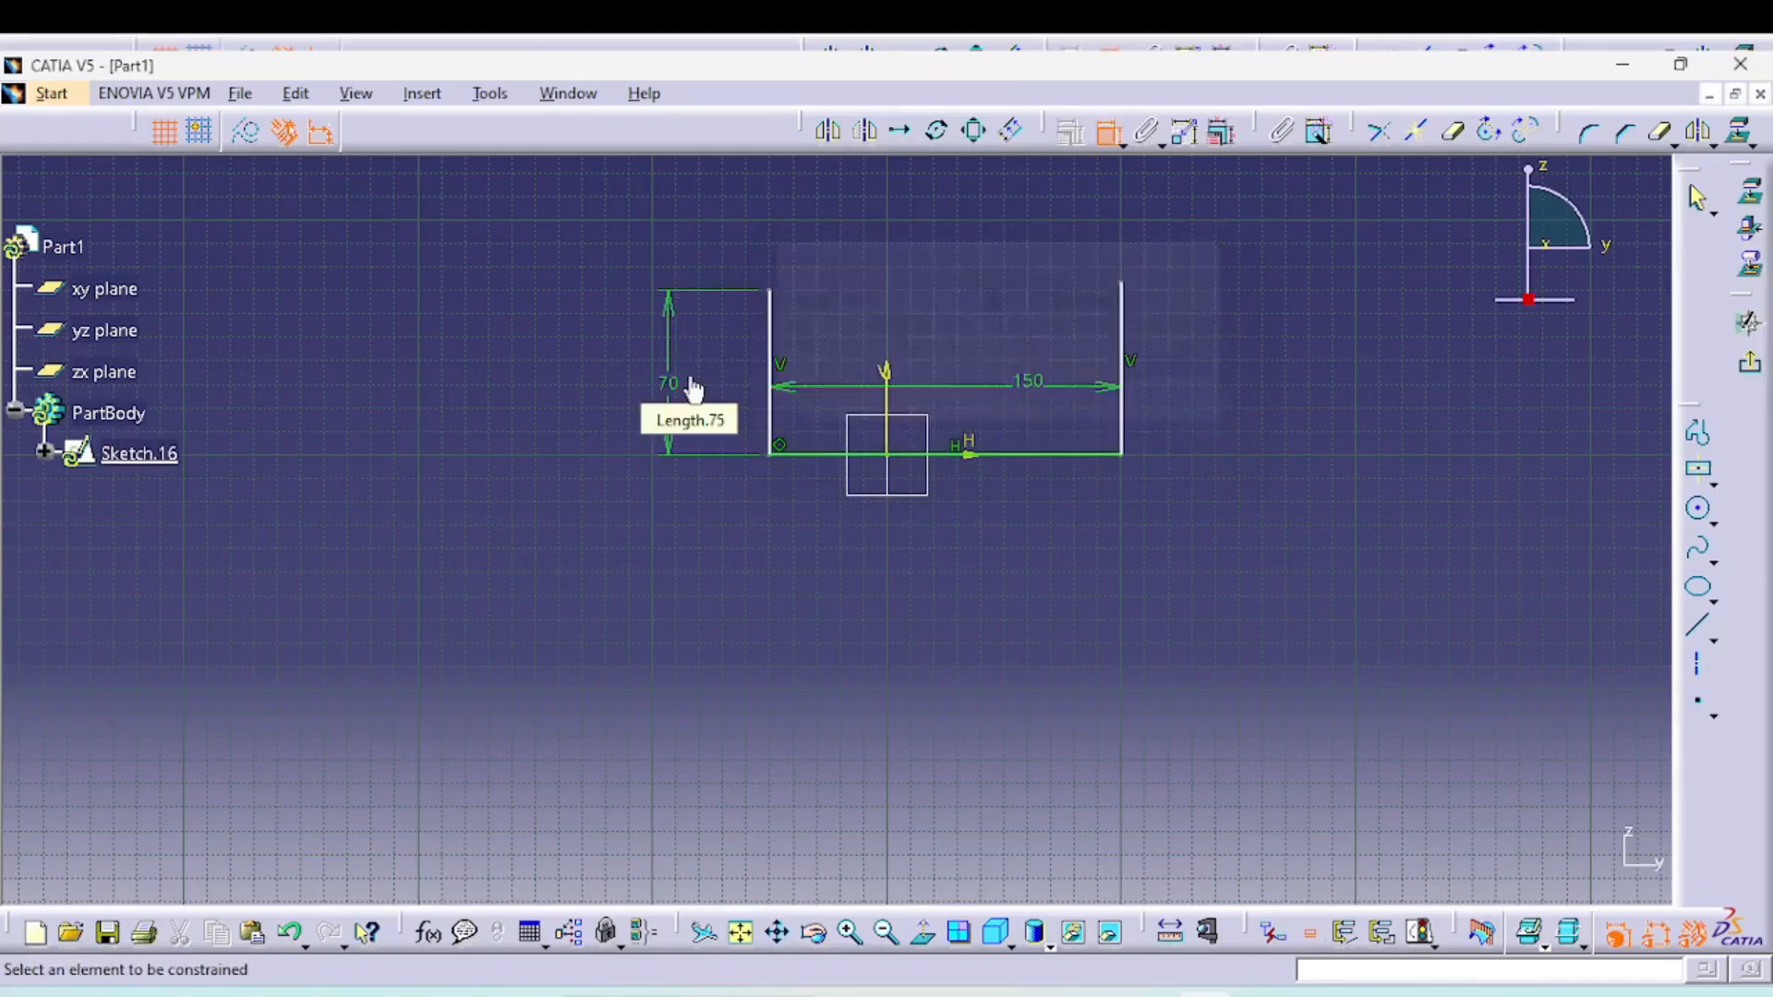
# Dimension the right vertical line of the U-profile and set its length to 70 mm
pyautogui.click(1126, 371)
pyautogui.click(1228, 374)
pyautogui.doubleClick(1228, 374)
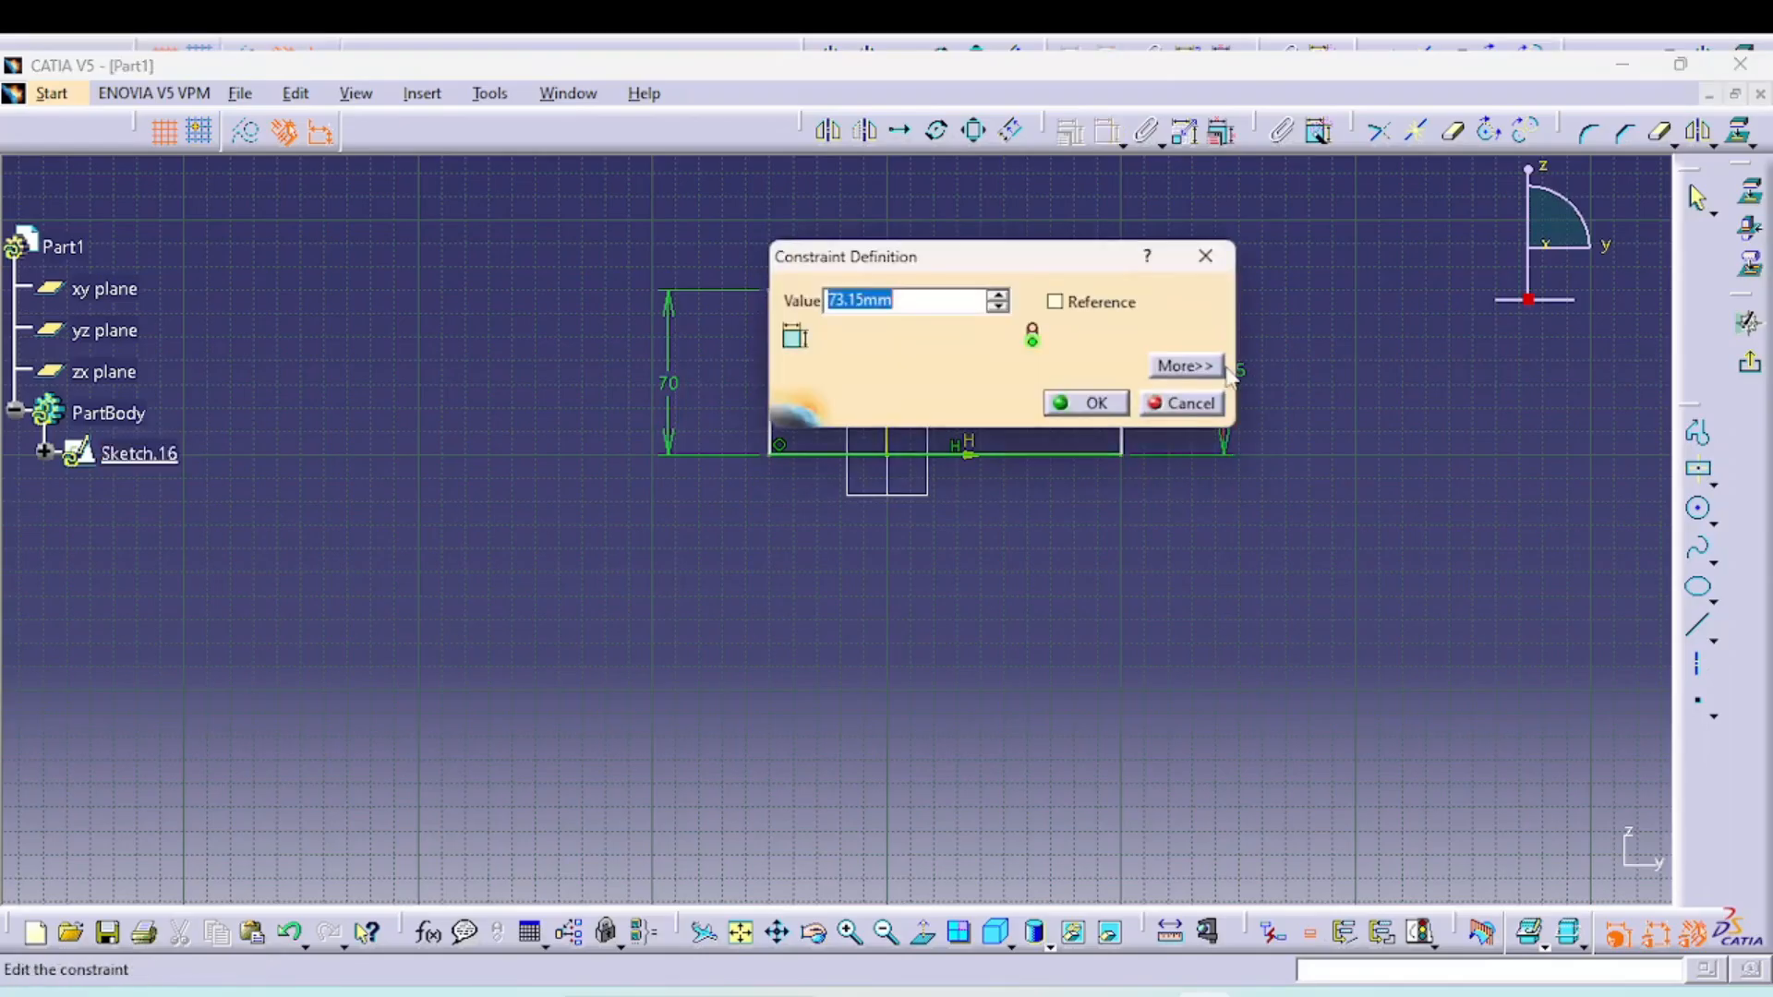
pyautogui.write('70')
pyautogui.press('Tab')
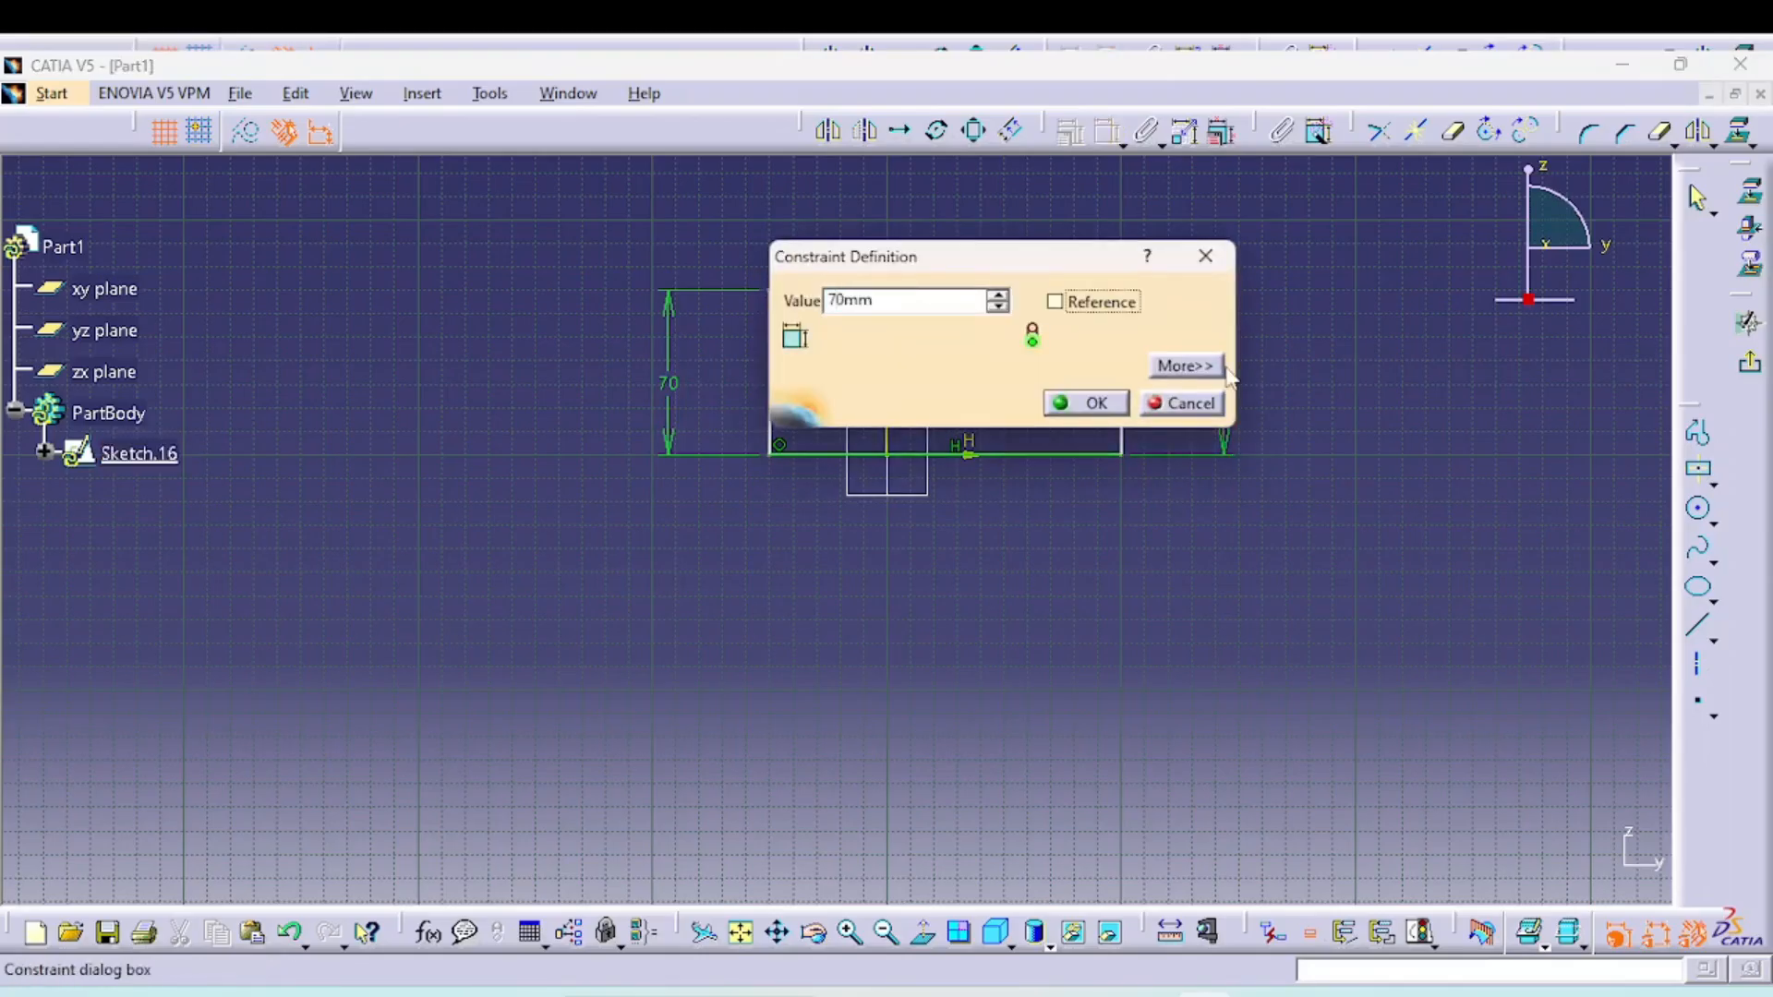
pyautogui.press('Return')
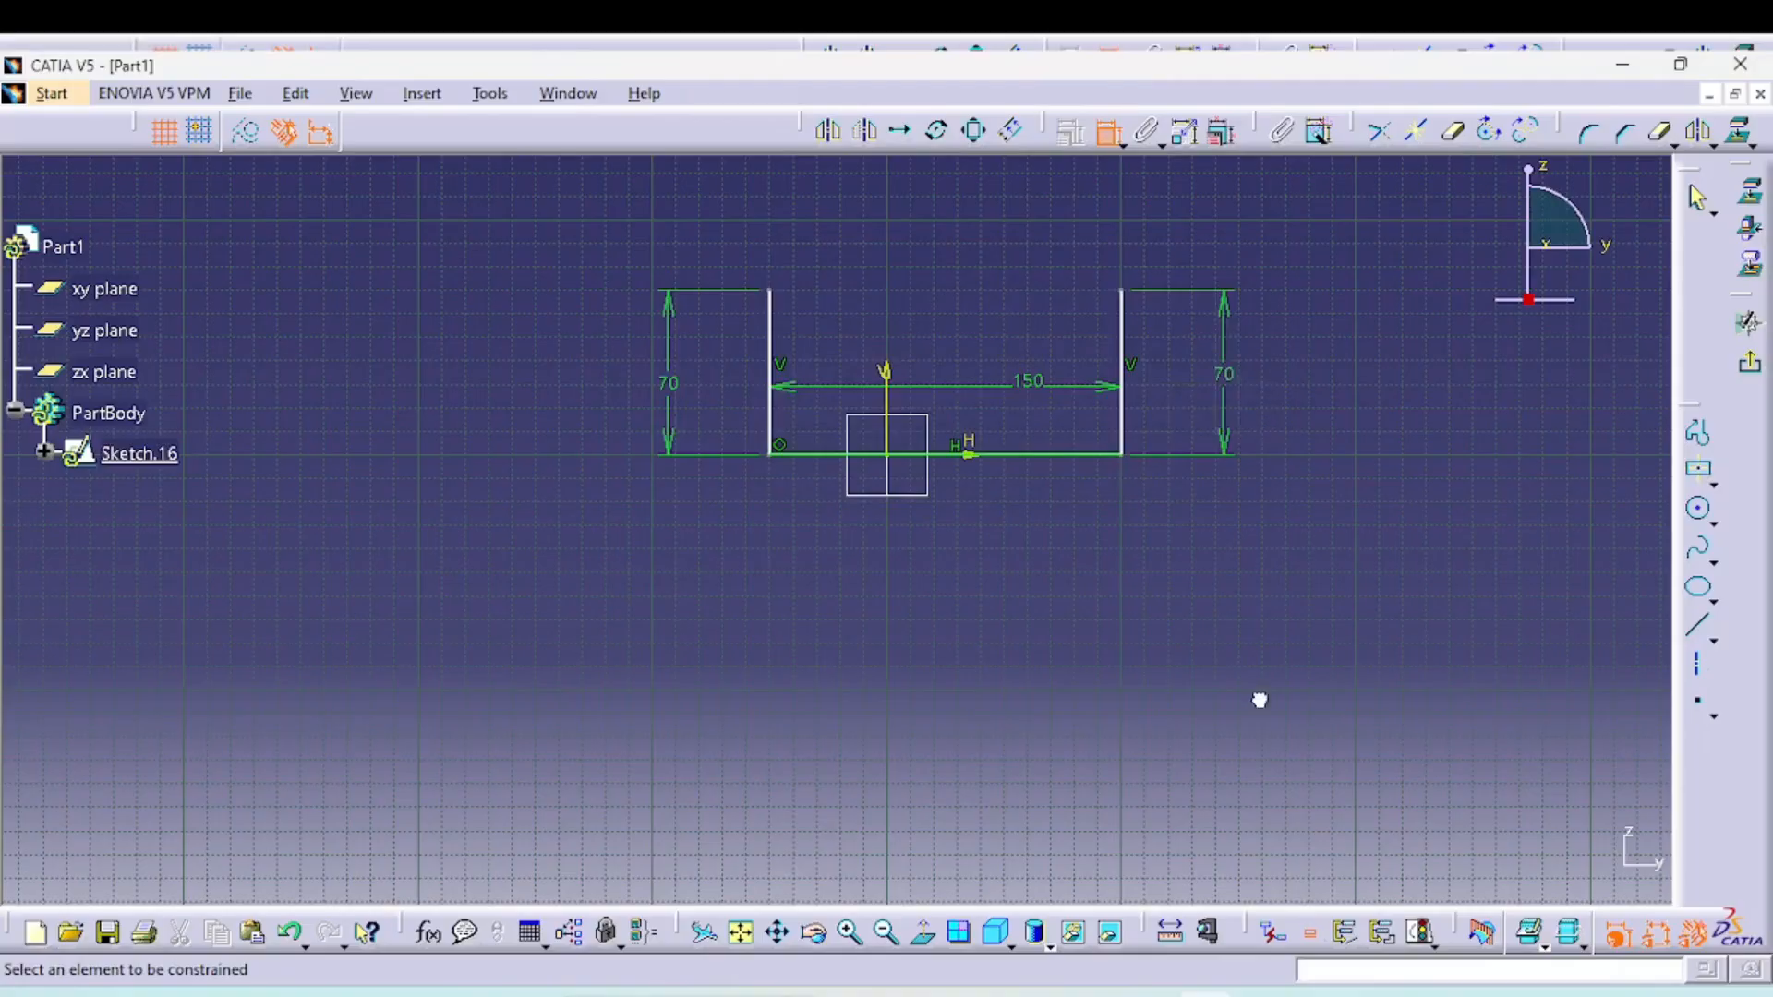
# Constrain the two base corner points of the U-profile to be symmetric about the sketch's vertical axis
pyautogui.click(1113, 135)
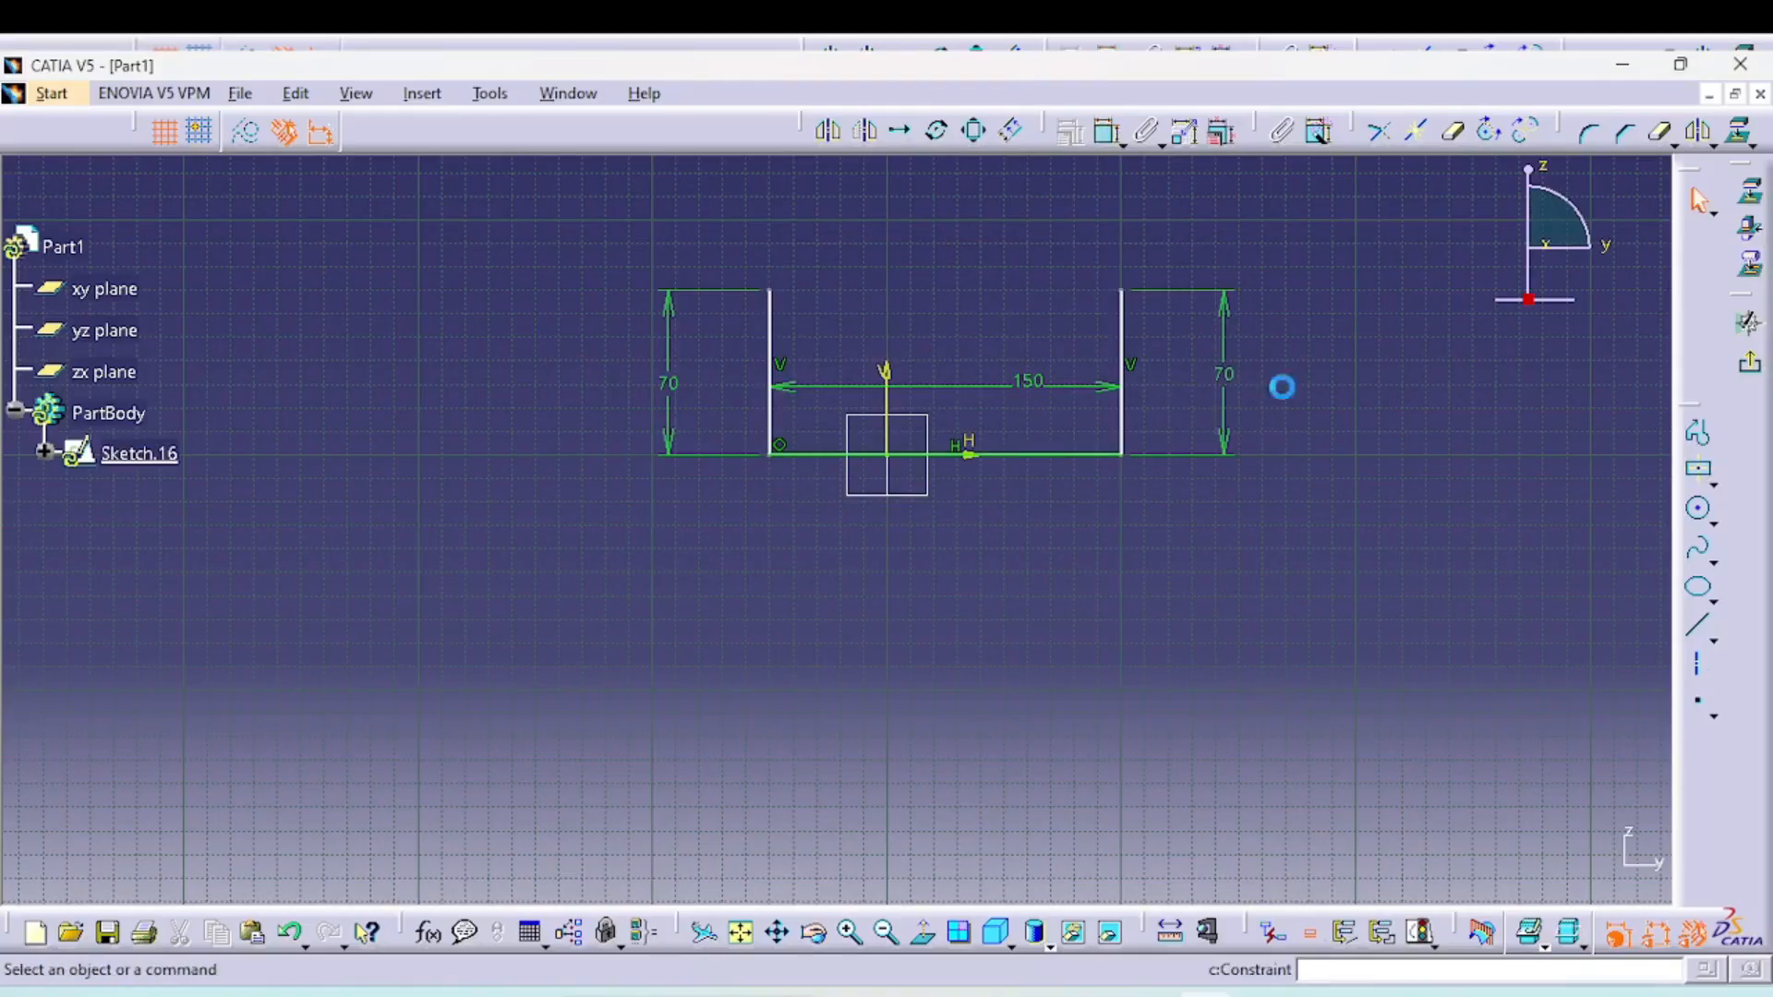
pyautogui.click(769, 454)
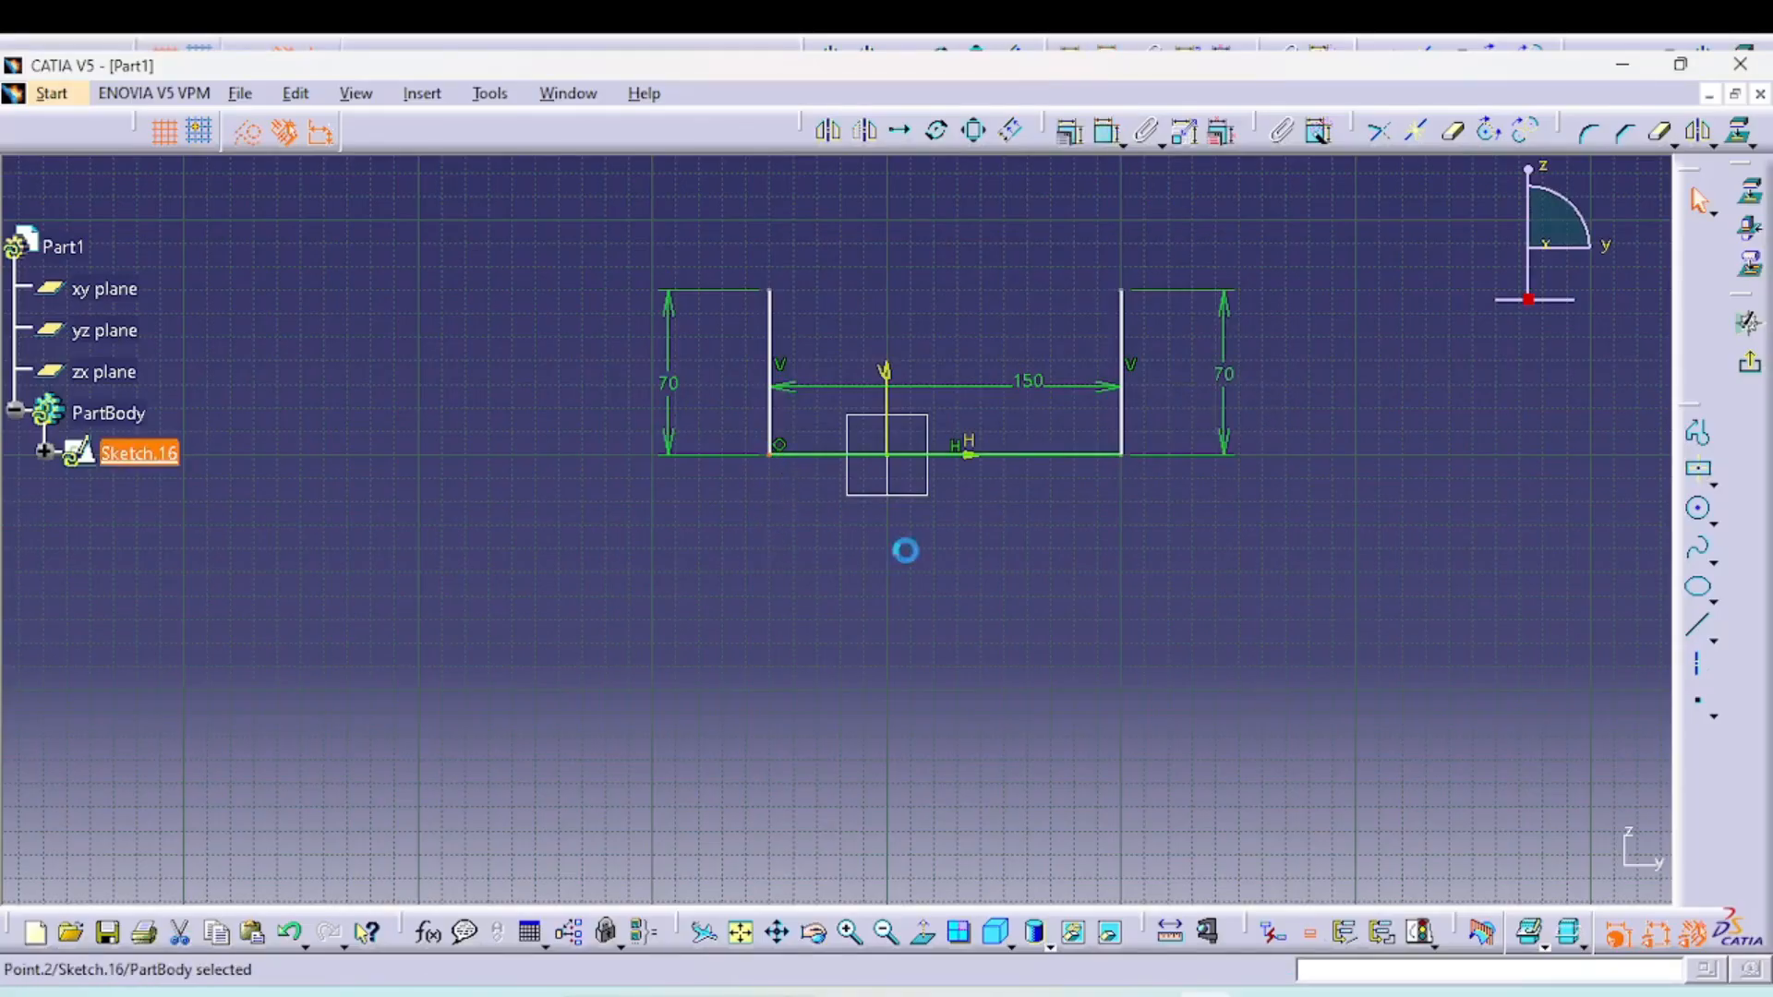
pyautogui.keyDown('ctrl'); pyautogui.click(1121, 452); pyautogui.keyUp('ctrl')
pyautogui.keyDown('ctrl'); pyautogui.click(900, 387); pyautogui.keyUp('ctrl')
pyautogui.click(1069, 131)
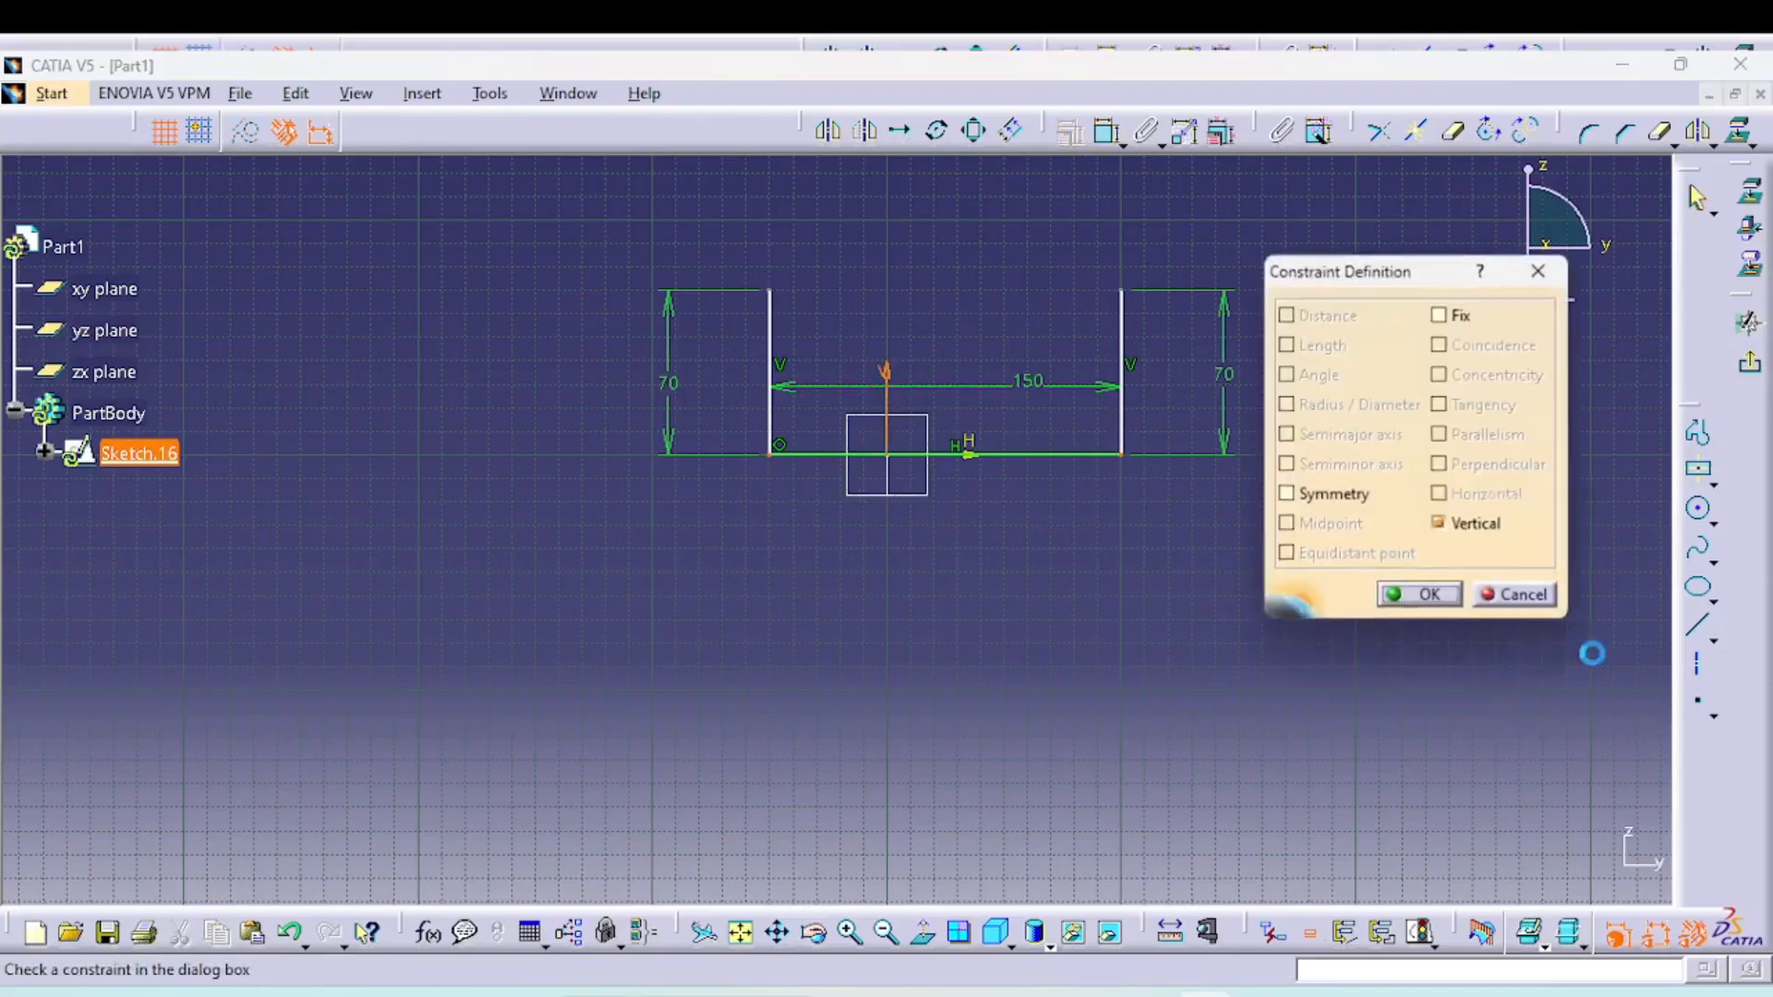
pyautogui.click(1286, 494)
pyautogui.click(1428, 595)
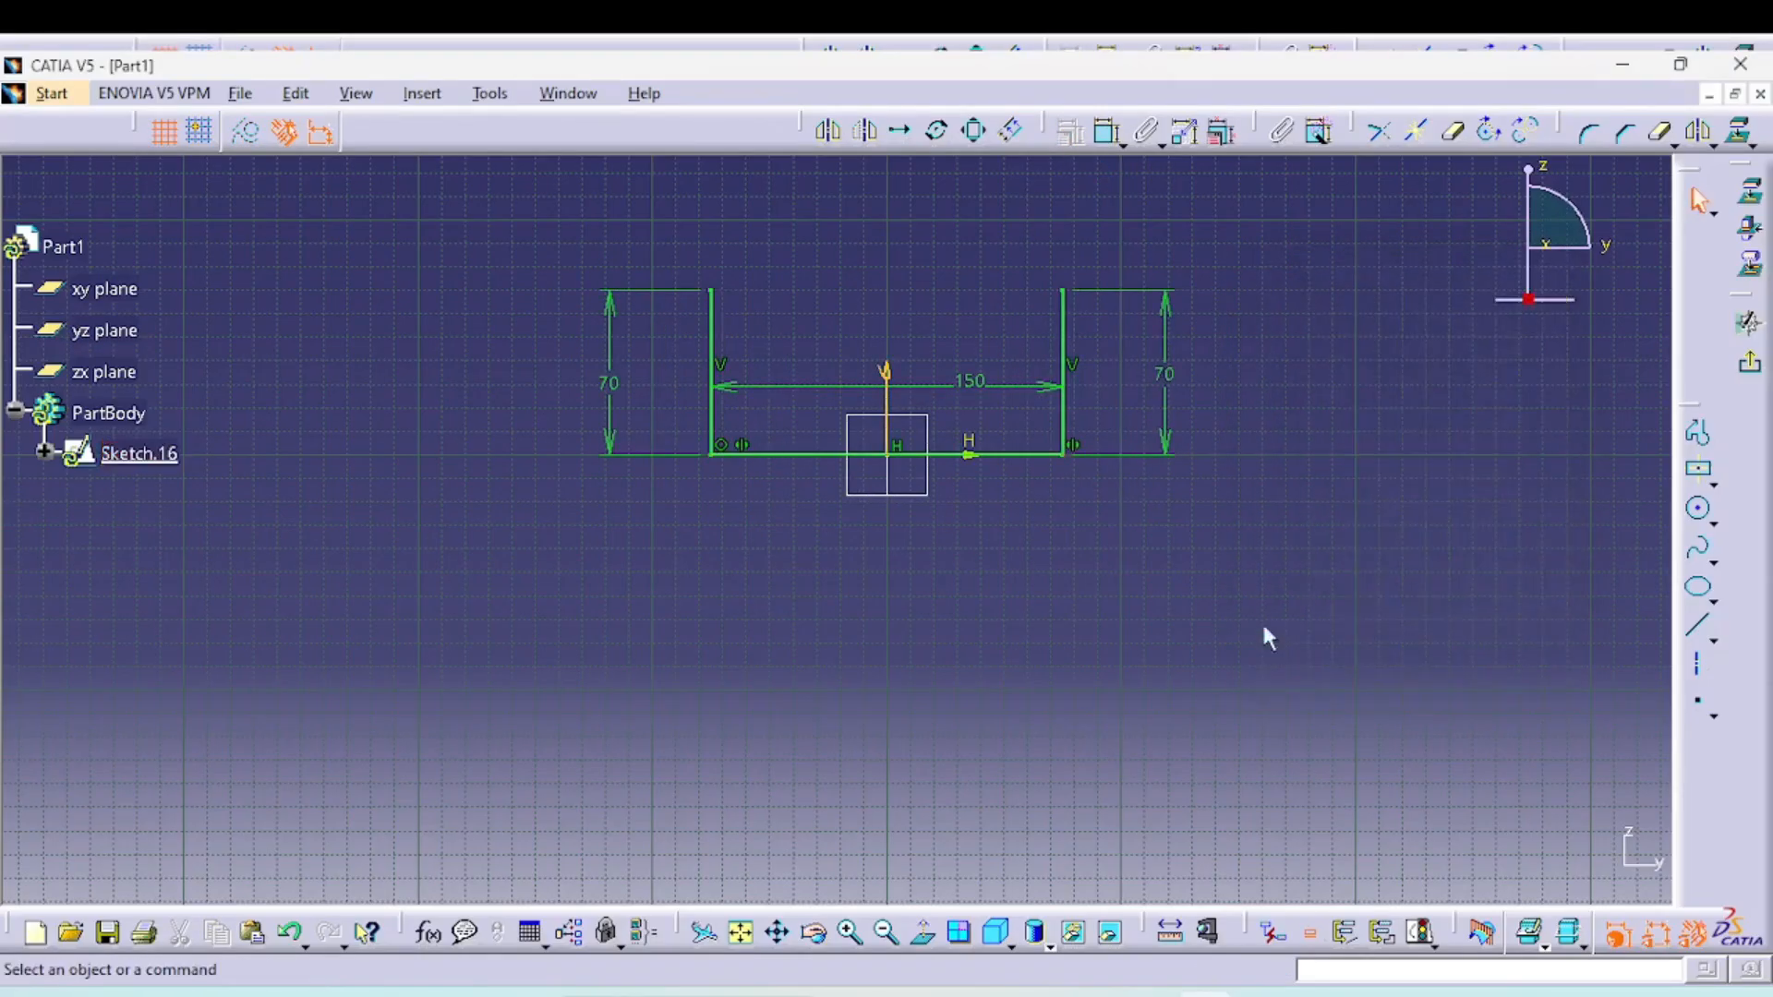
# Extrude the U-profile into a surface on both sides of its sketch plane and hide the sketch
pyautogui.click(1747, 324)
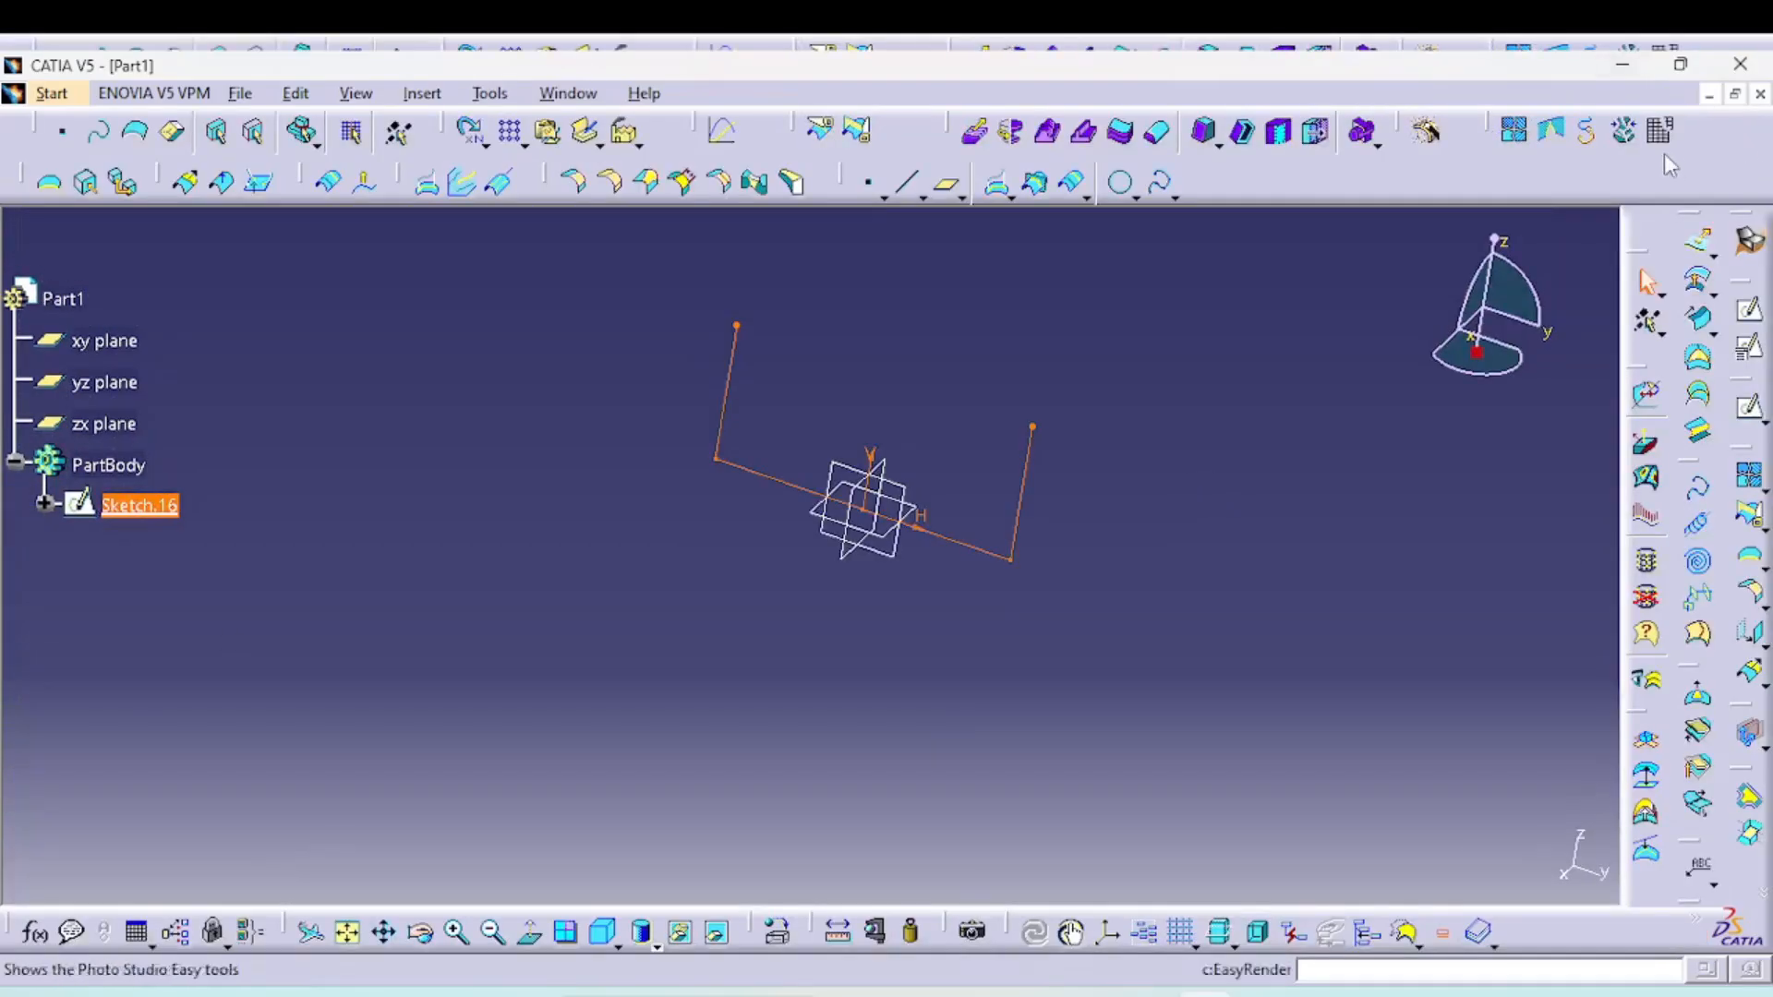
pyautogui.click(1700, 242)
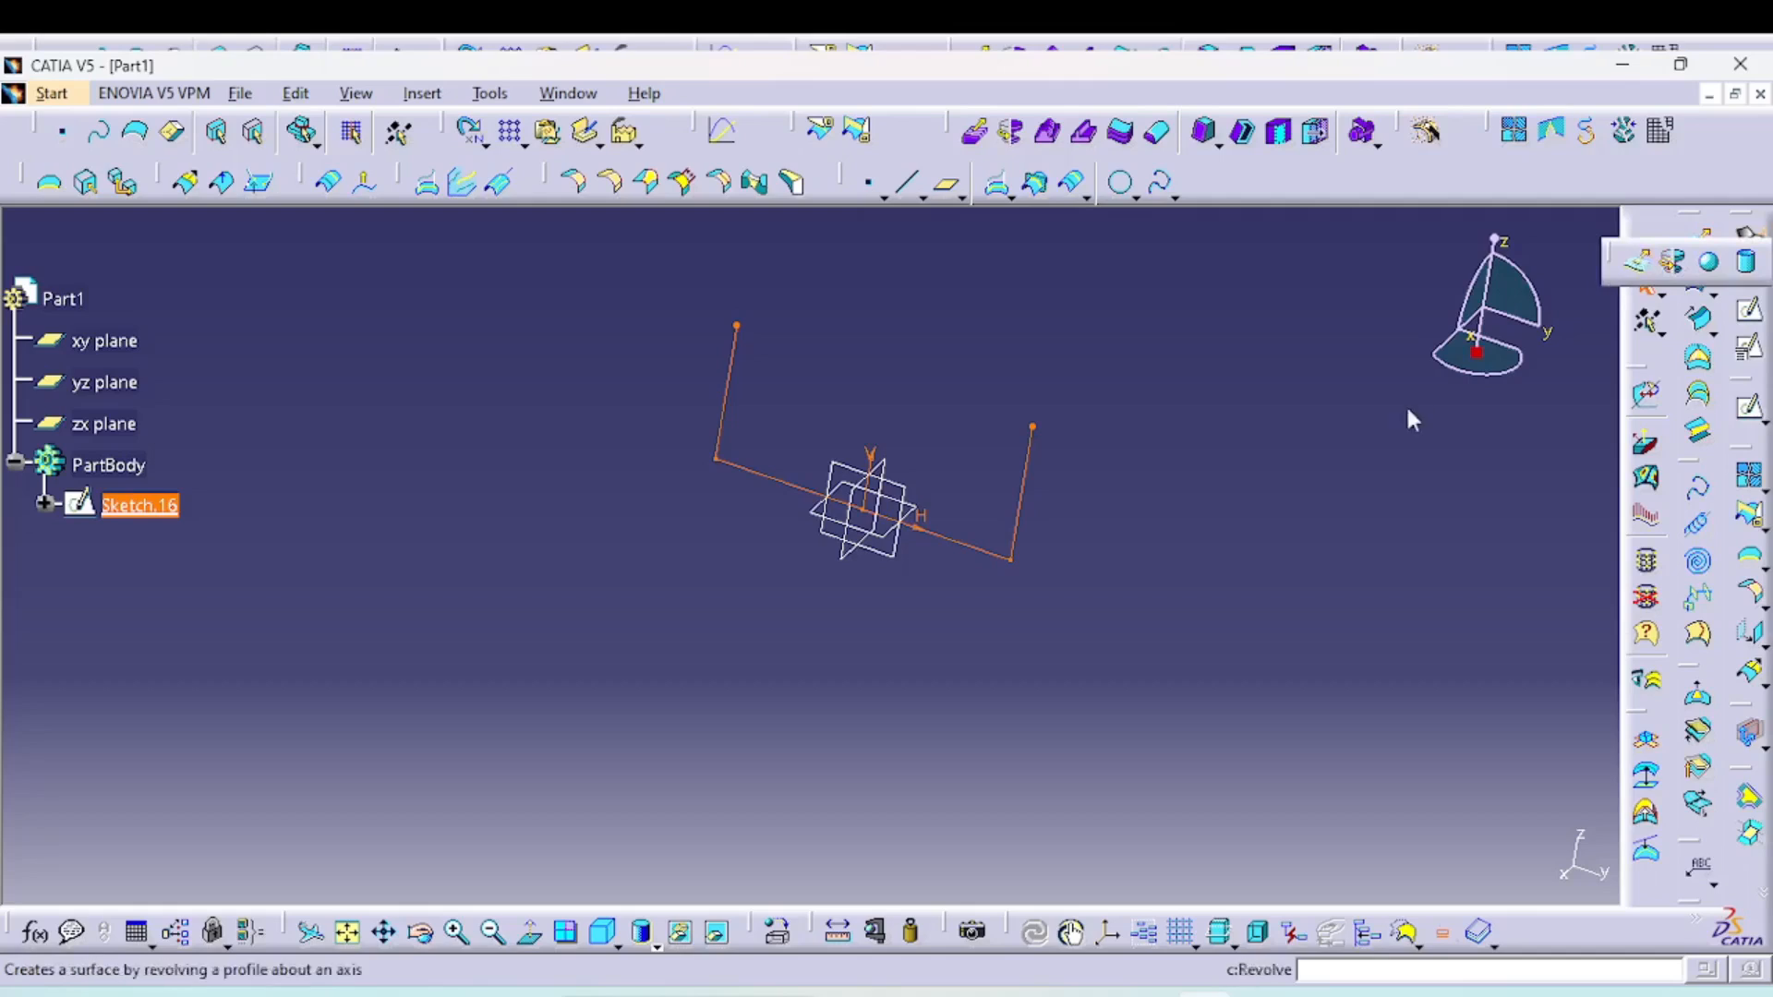
pyautogui.click(1272, 652)
pyautogui.moveTo(991, 675); pyautogui.dragTo(895, 544, button='middle')
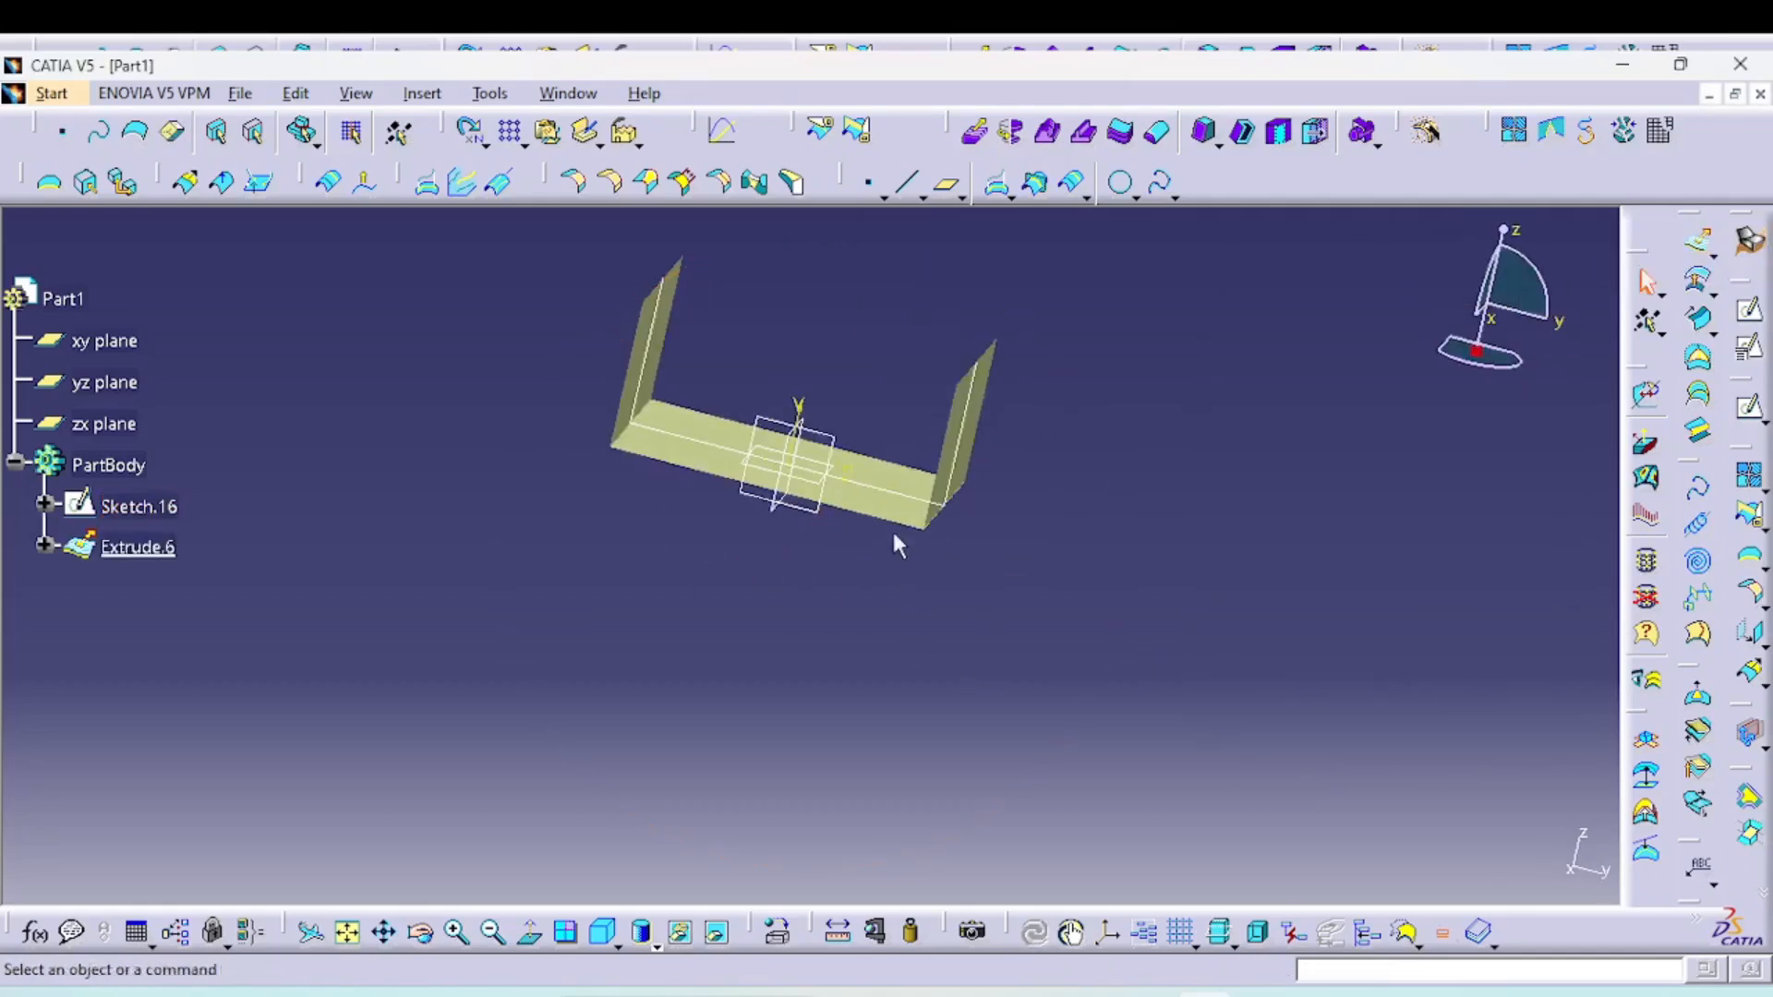
pyautogui.rightClick(899, 500)
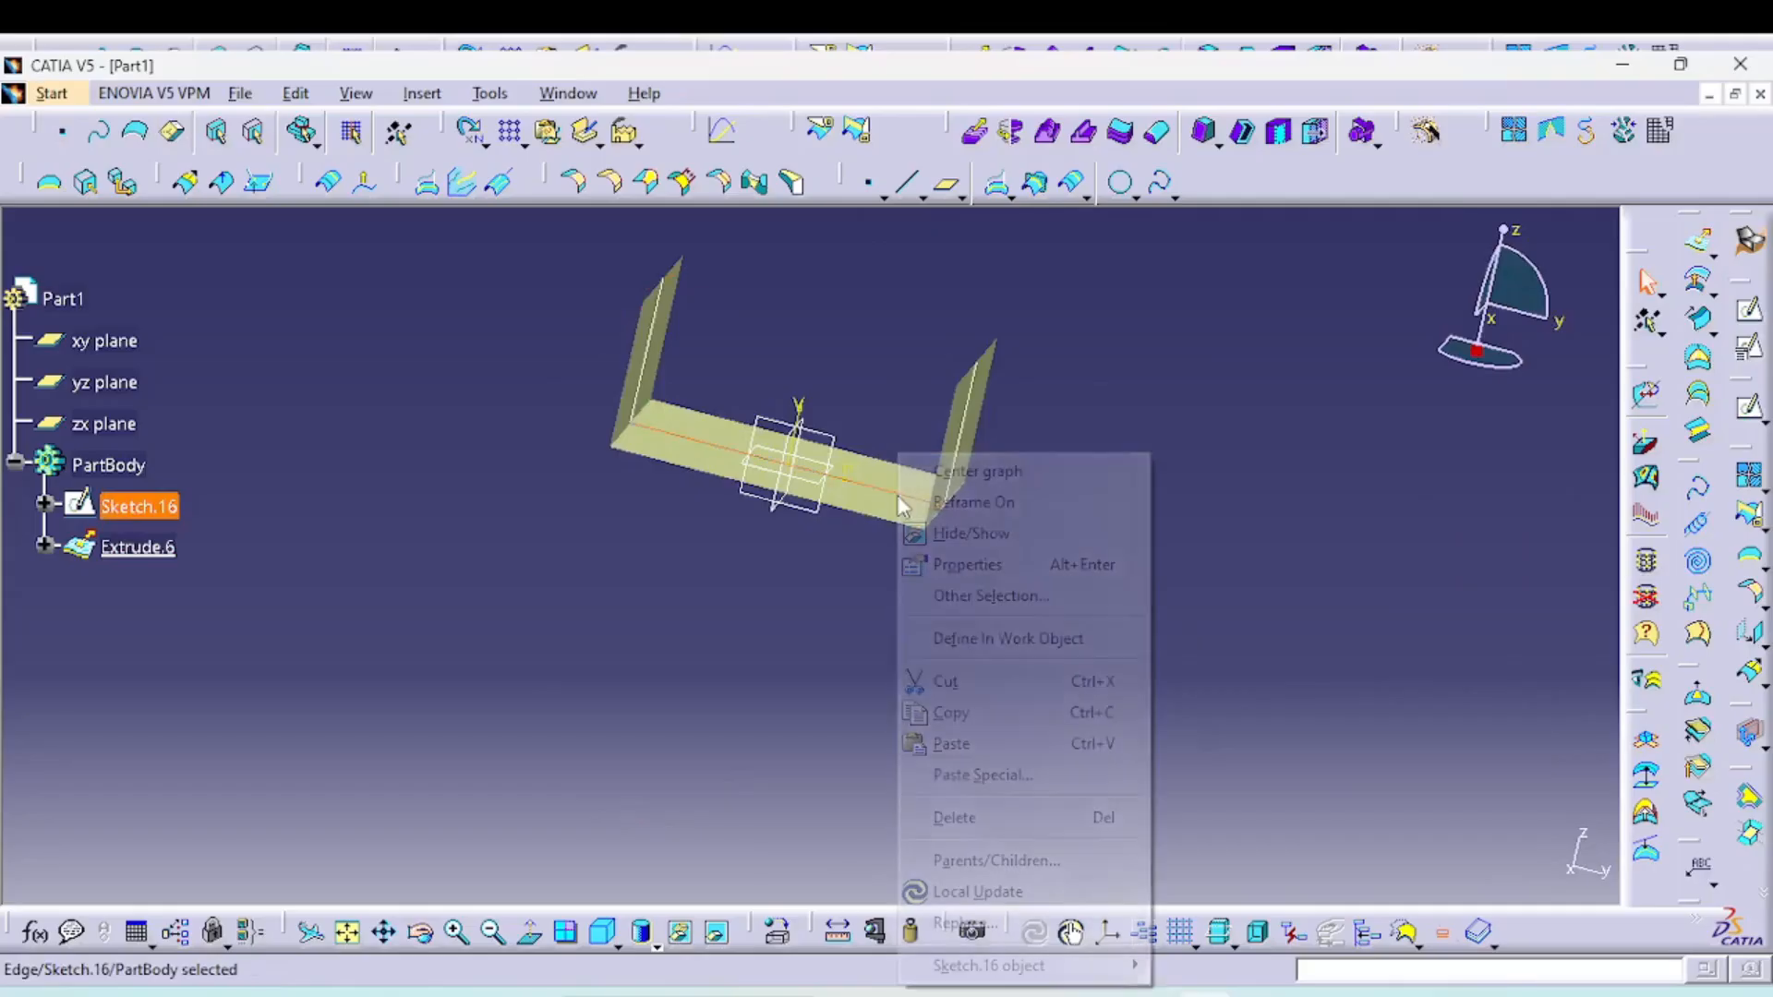
pyautogui.click(958, 533)
# Start a conic swept surface with two guide curves, using the left wall's top edge as guide curve 1 and the extruded surface as its tangency
pyautogui.moveTo(830, 578)
pyautogui.mouseDown(button='middle')
pyautogui.moveTo(791, 518)
pyautogui.moveTo(889, 638)
pyautogui.moveTo(772, 673)
pyautogui.moveTo(842, 671)
pyautogui.mouseUp(button='middle')
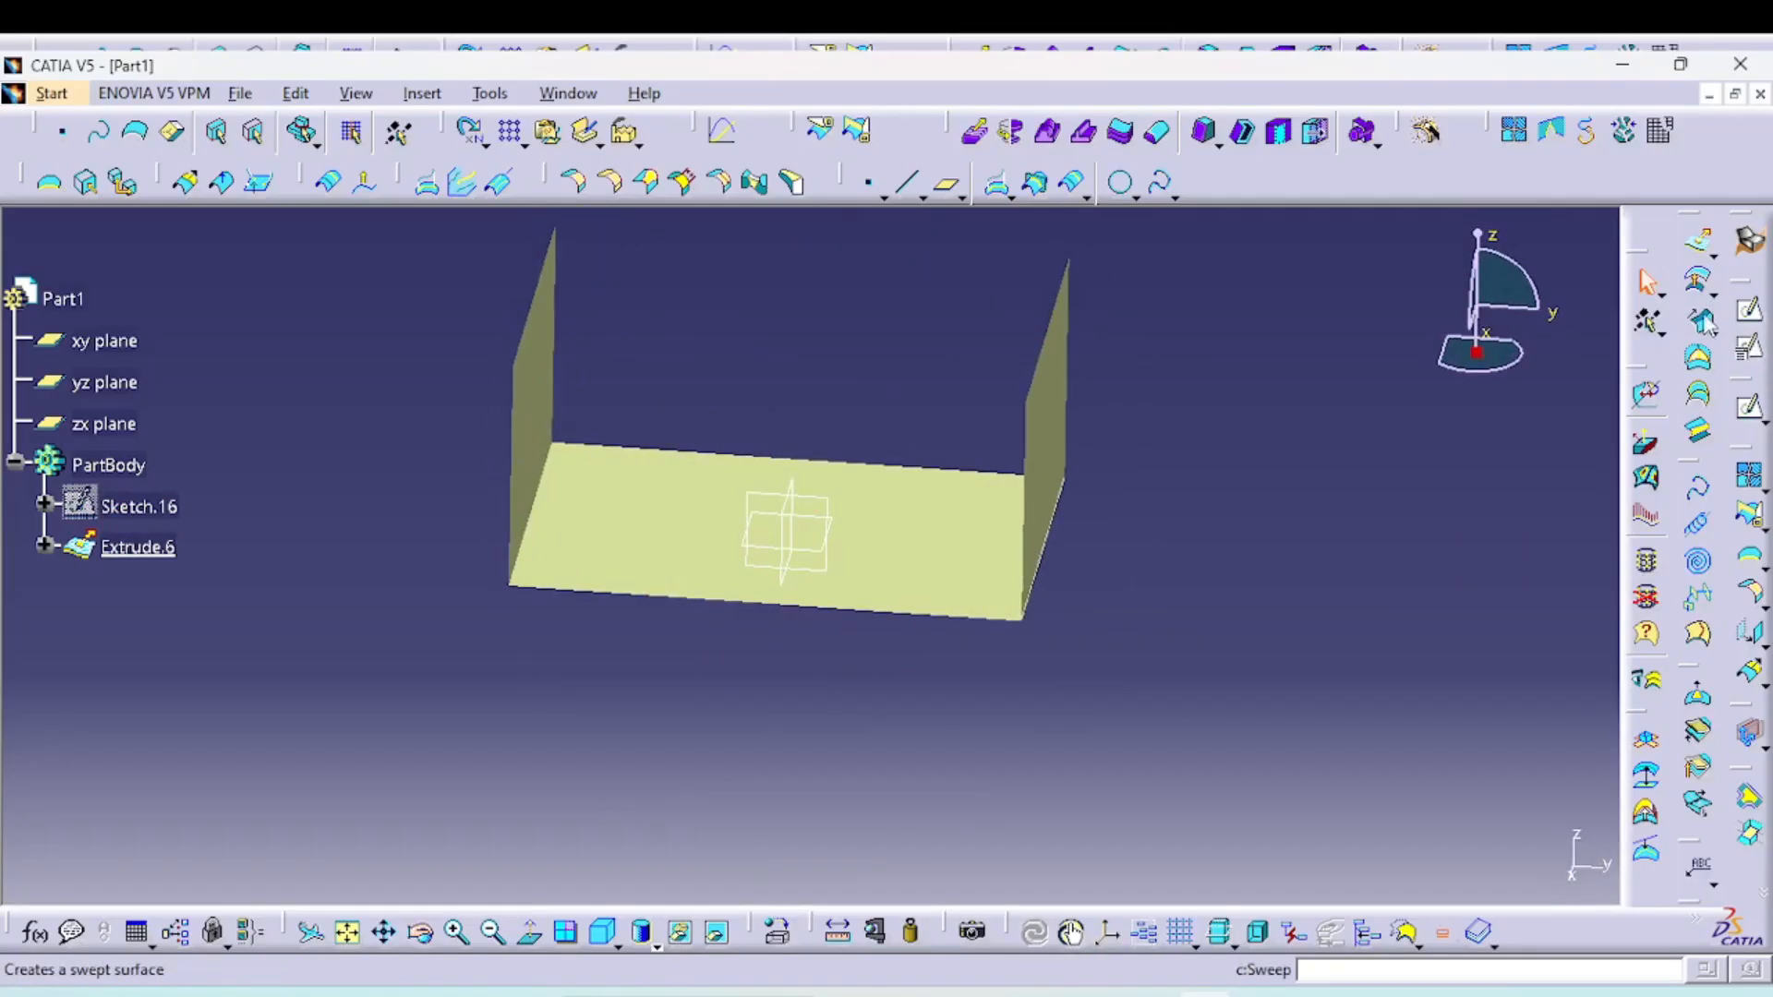
pyautogui.click(1703, 321)
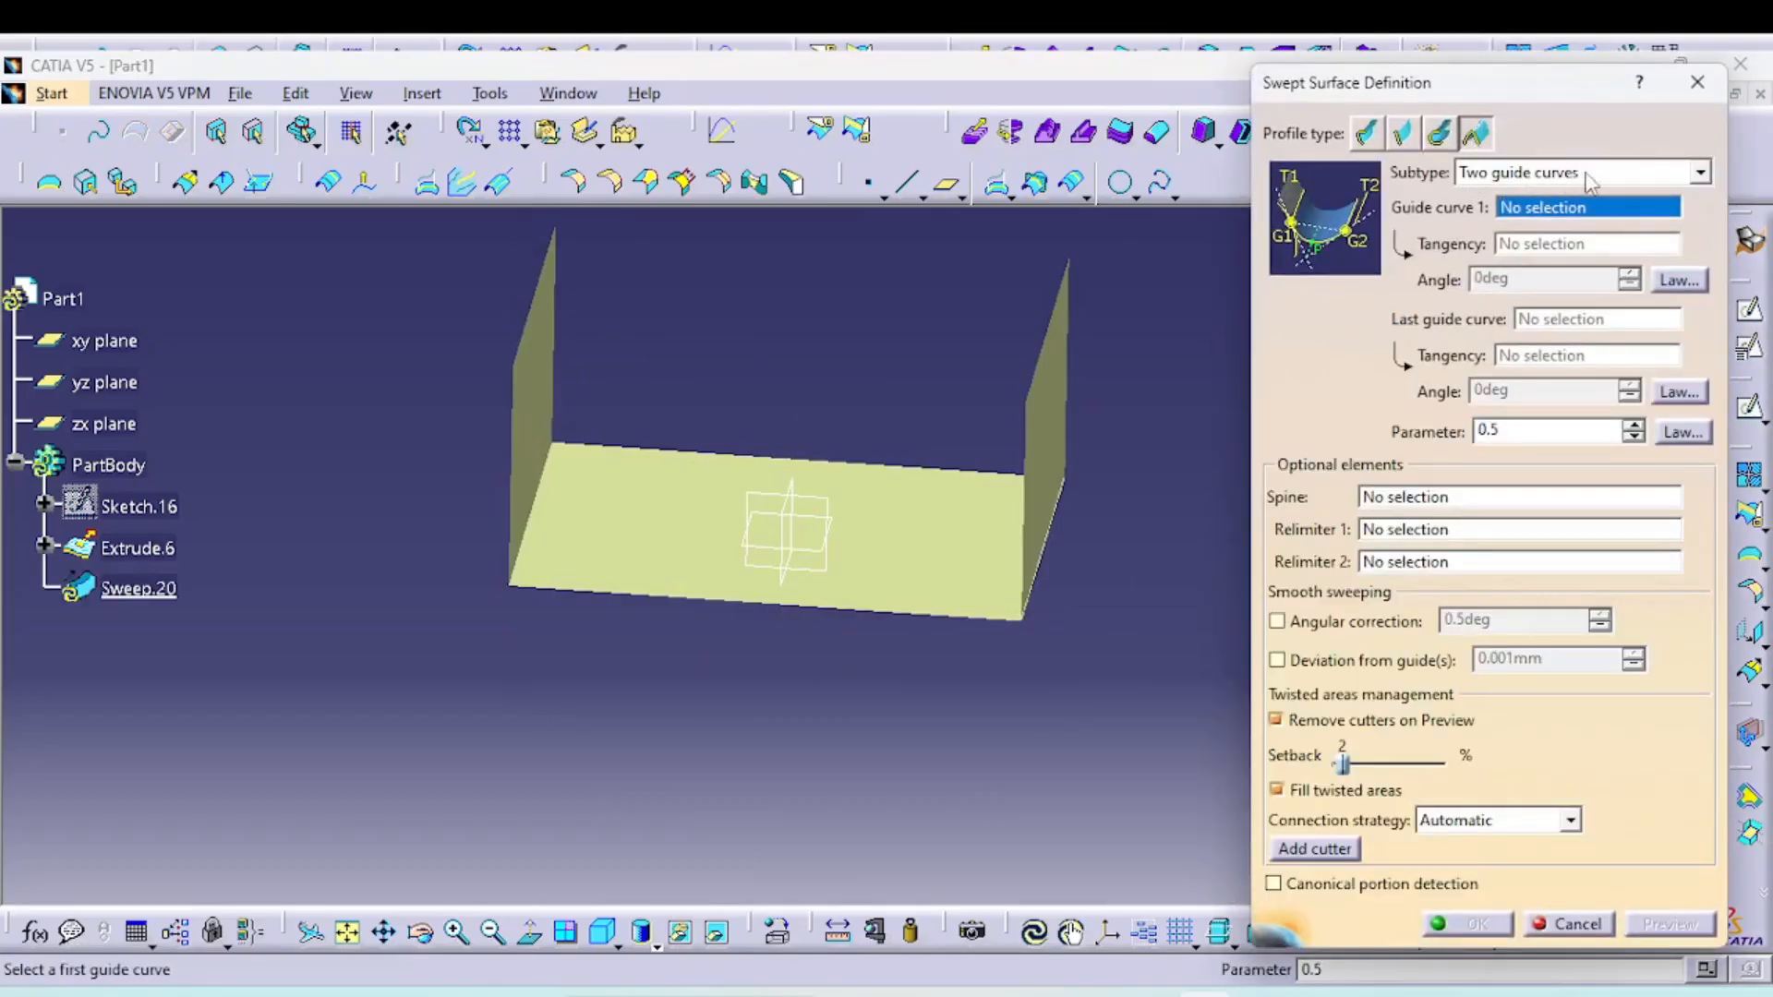
pyautogui.click(554, 284)
pyautogui.moveTo(923, 515); pyautogui.dragTo(766, 496, button='middle')
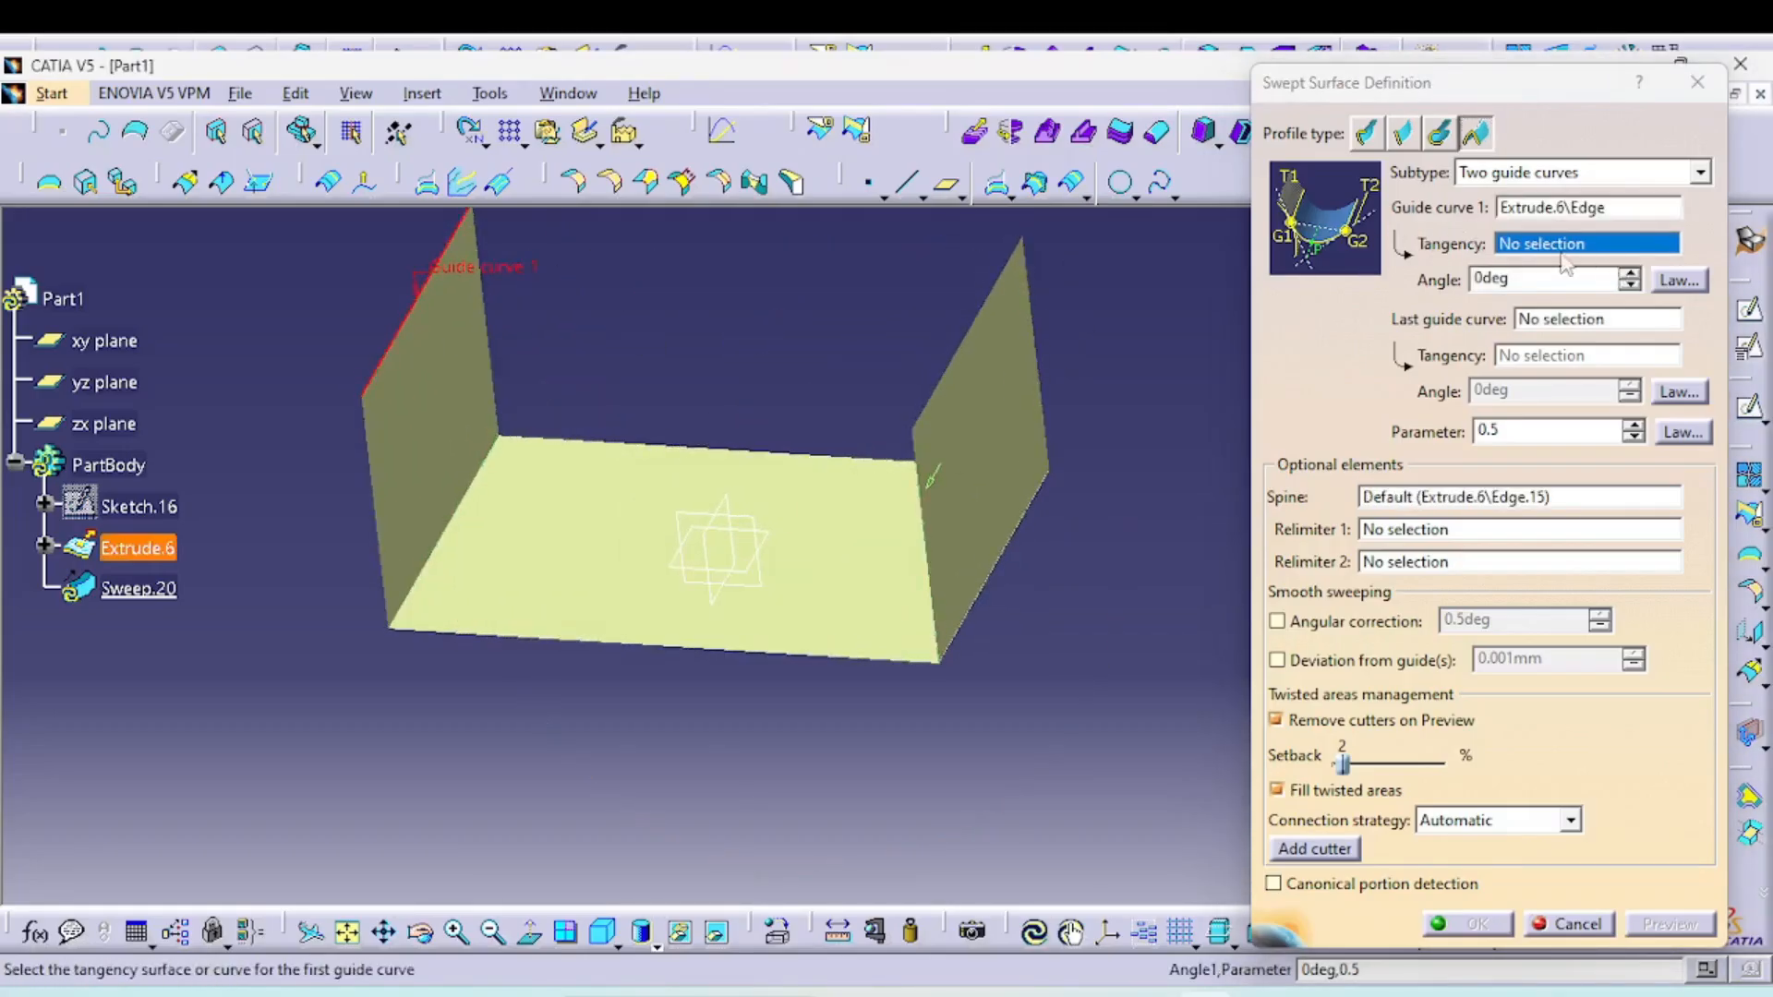
pyautogui.click(448, 371)
# Set the right wall's top edge as the sweep's last guide curve and the extruded surface as its tangency
pyautogui.moveTo(666, 466); pyautogui.dragTo(786, 462, button='middle')
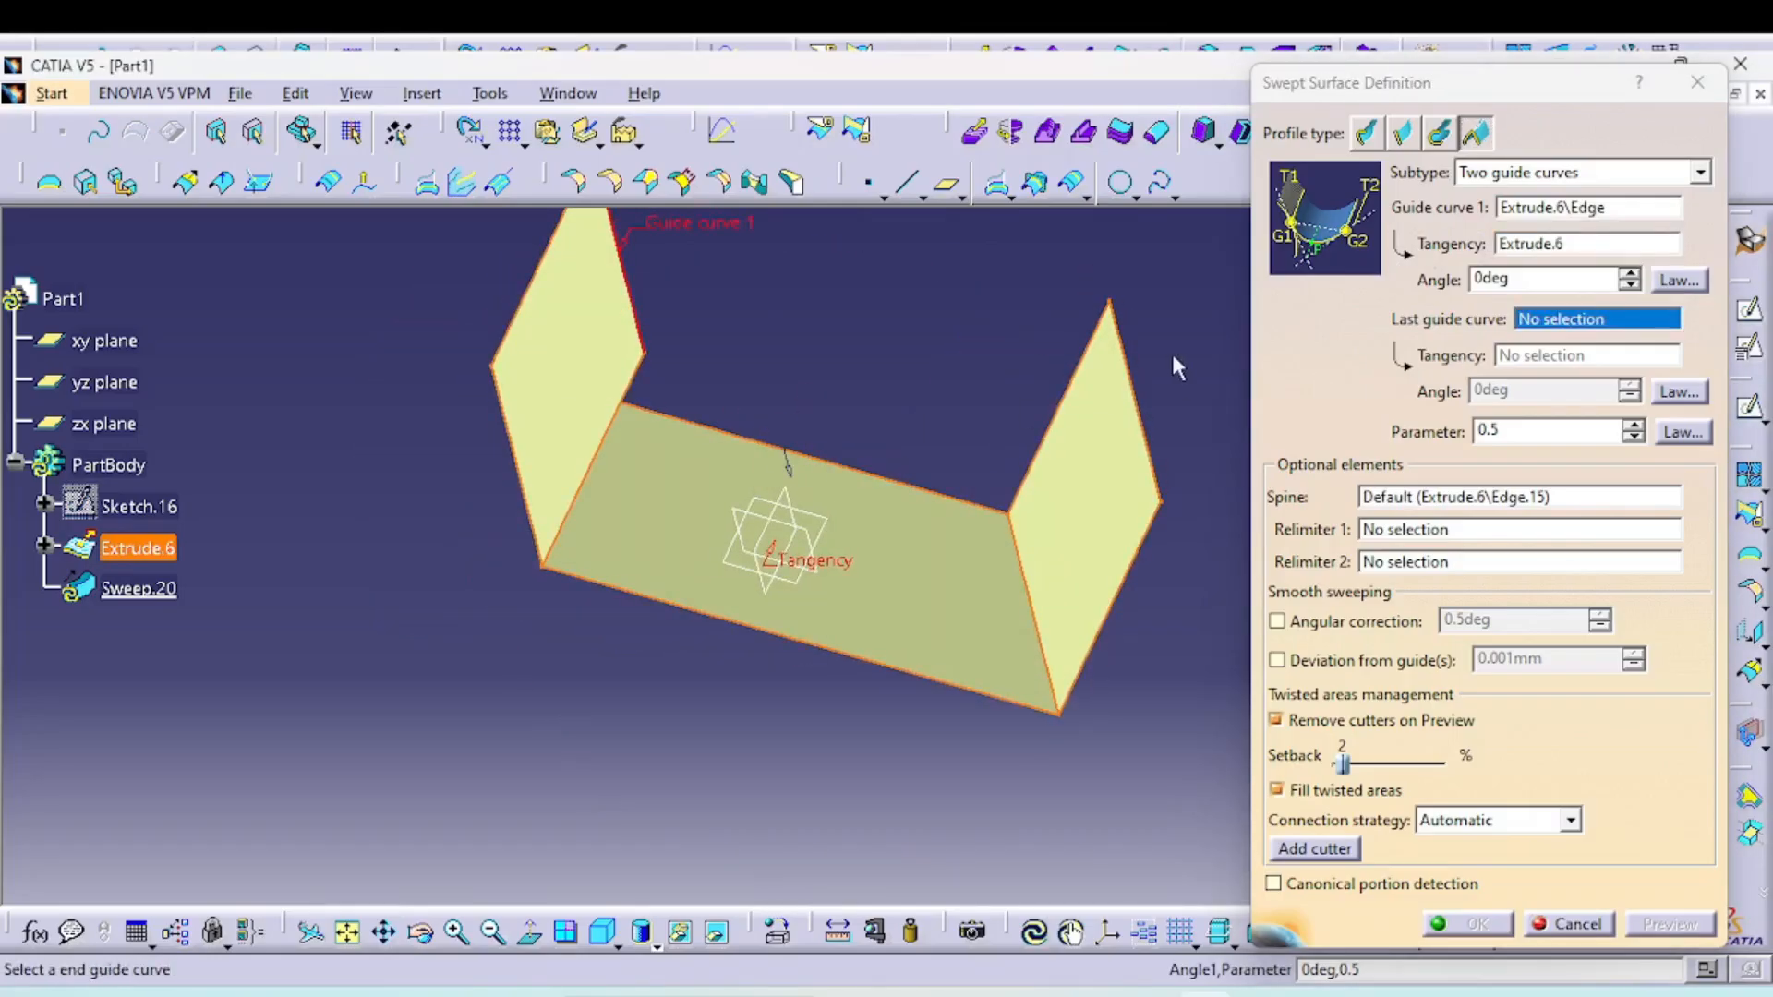
pyautogui.click(1128, 390)
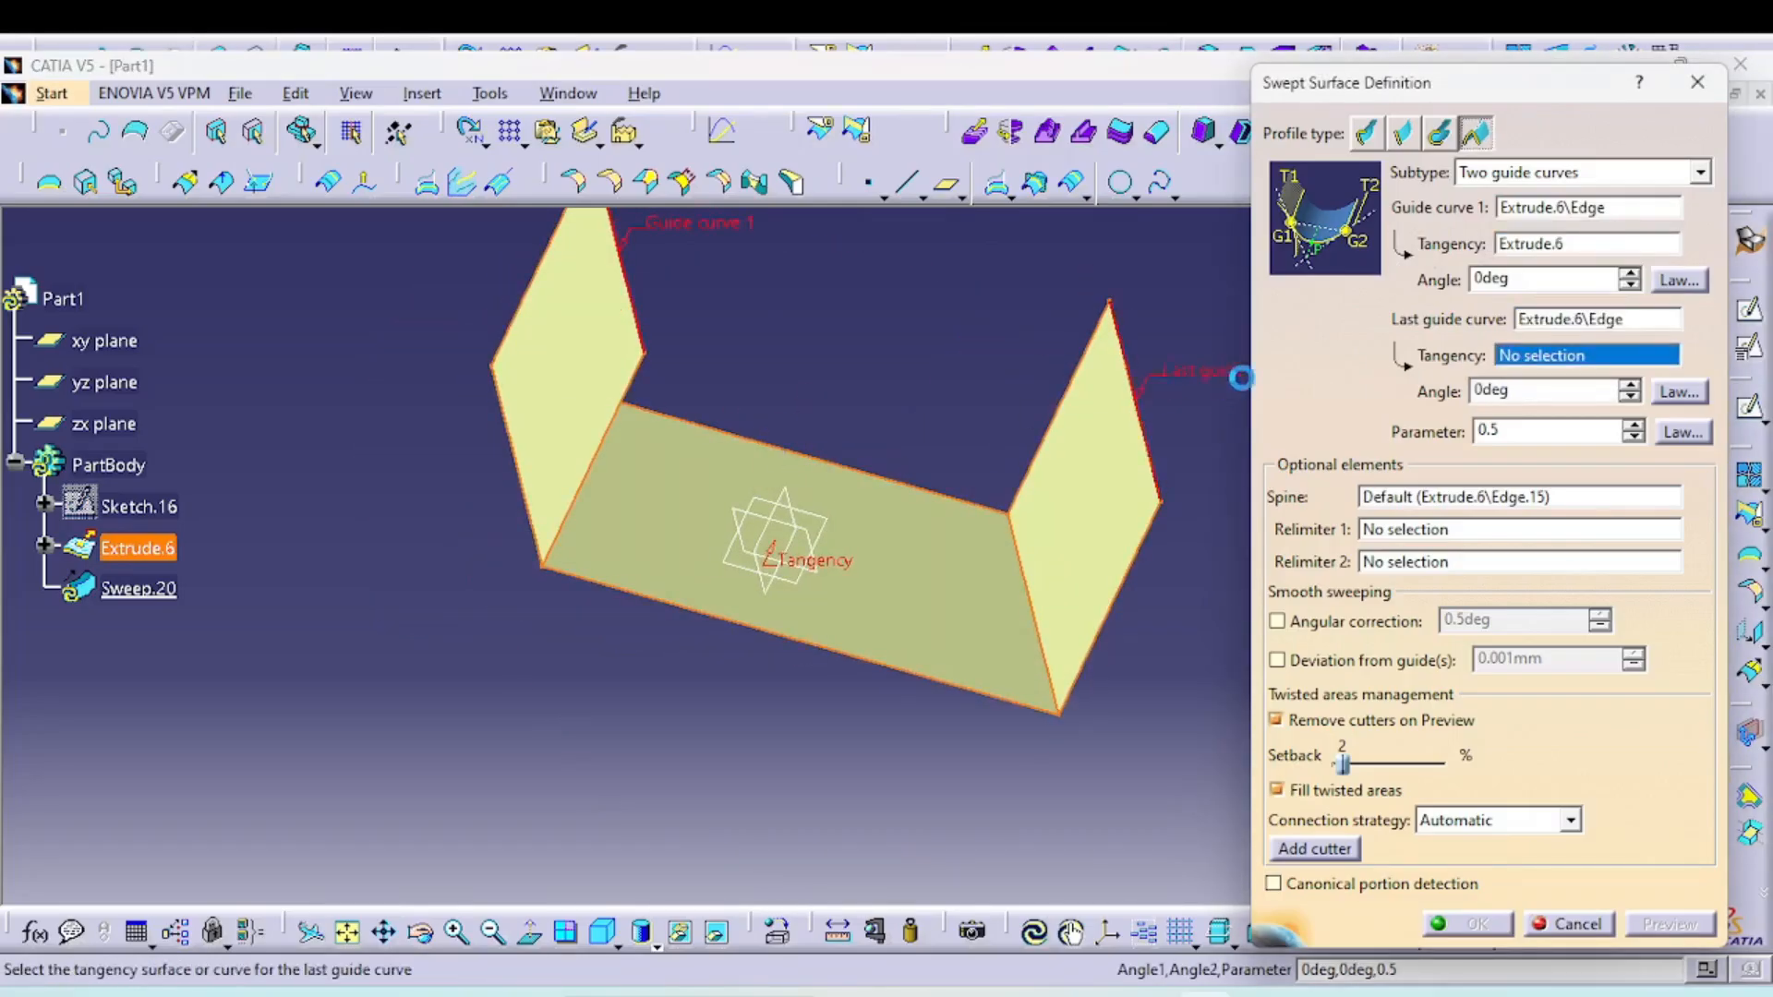
pyautogui.click(1096, 489)
# Try to preview the conic sweep with both tangency angles at 0 deg and parameter 0.5
pyautogui.moveTo(1017, 662); pyautogui.dragTo(923, 521, button='middle')
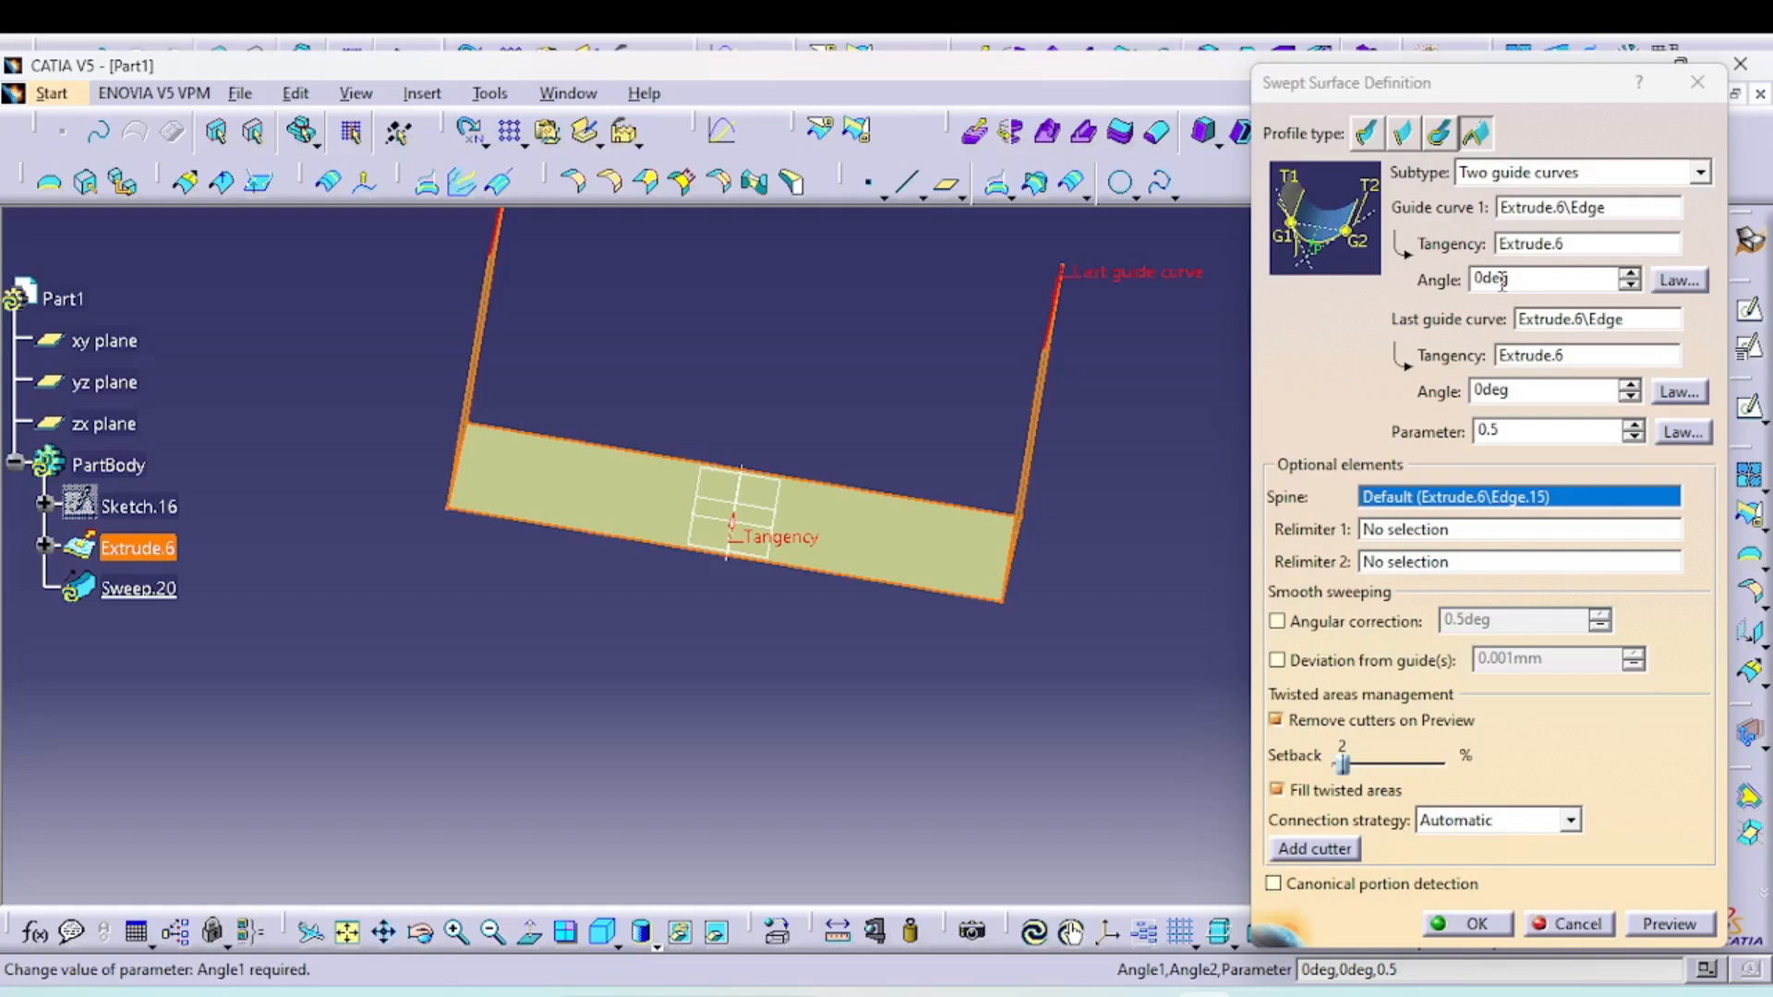
pyautogui.moveTo(978, 507); pyautogui.dragTo(913, 563, button='middle')
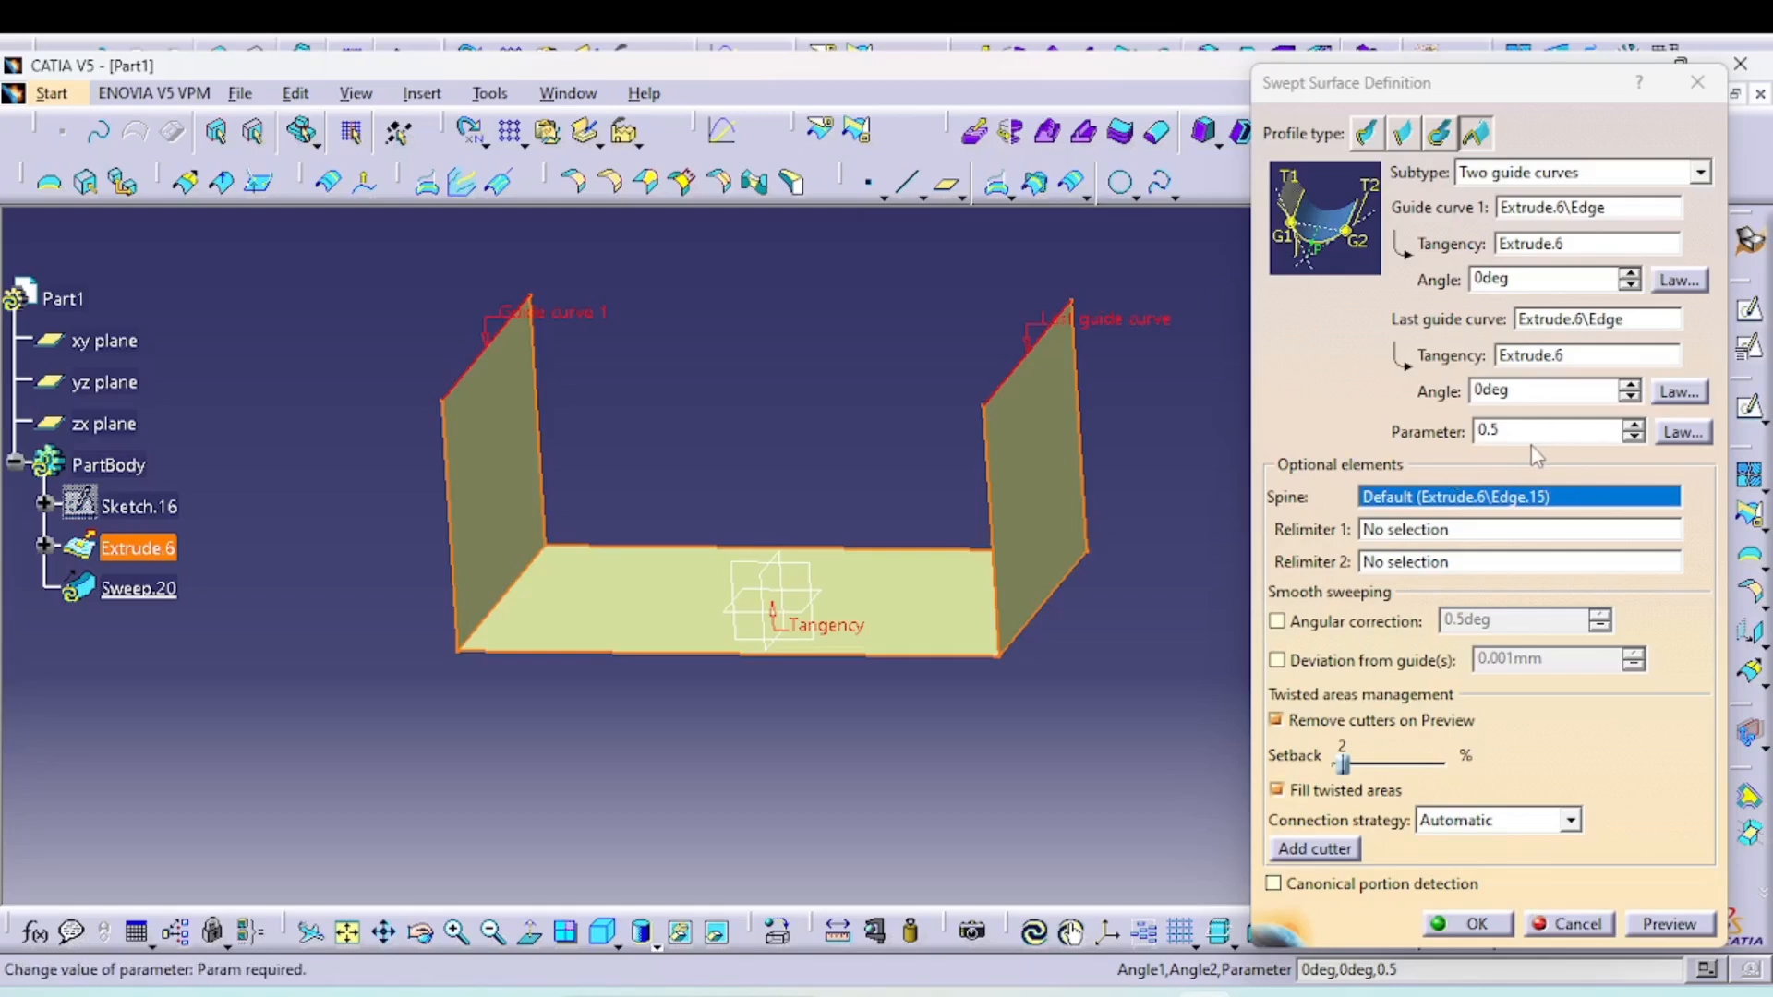
pyautogui.moveTo(1168, 513); pyautogui.dragTo(1103, 601, button='middle')
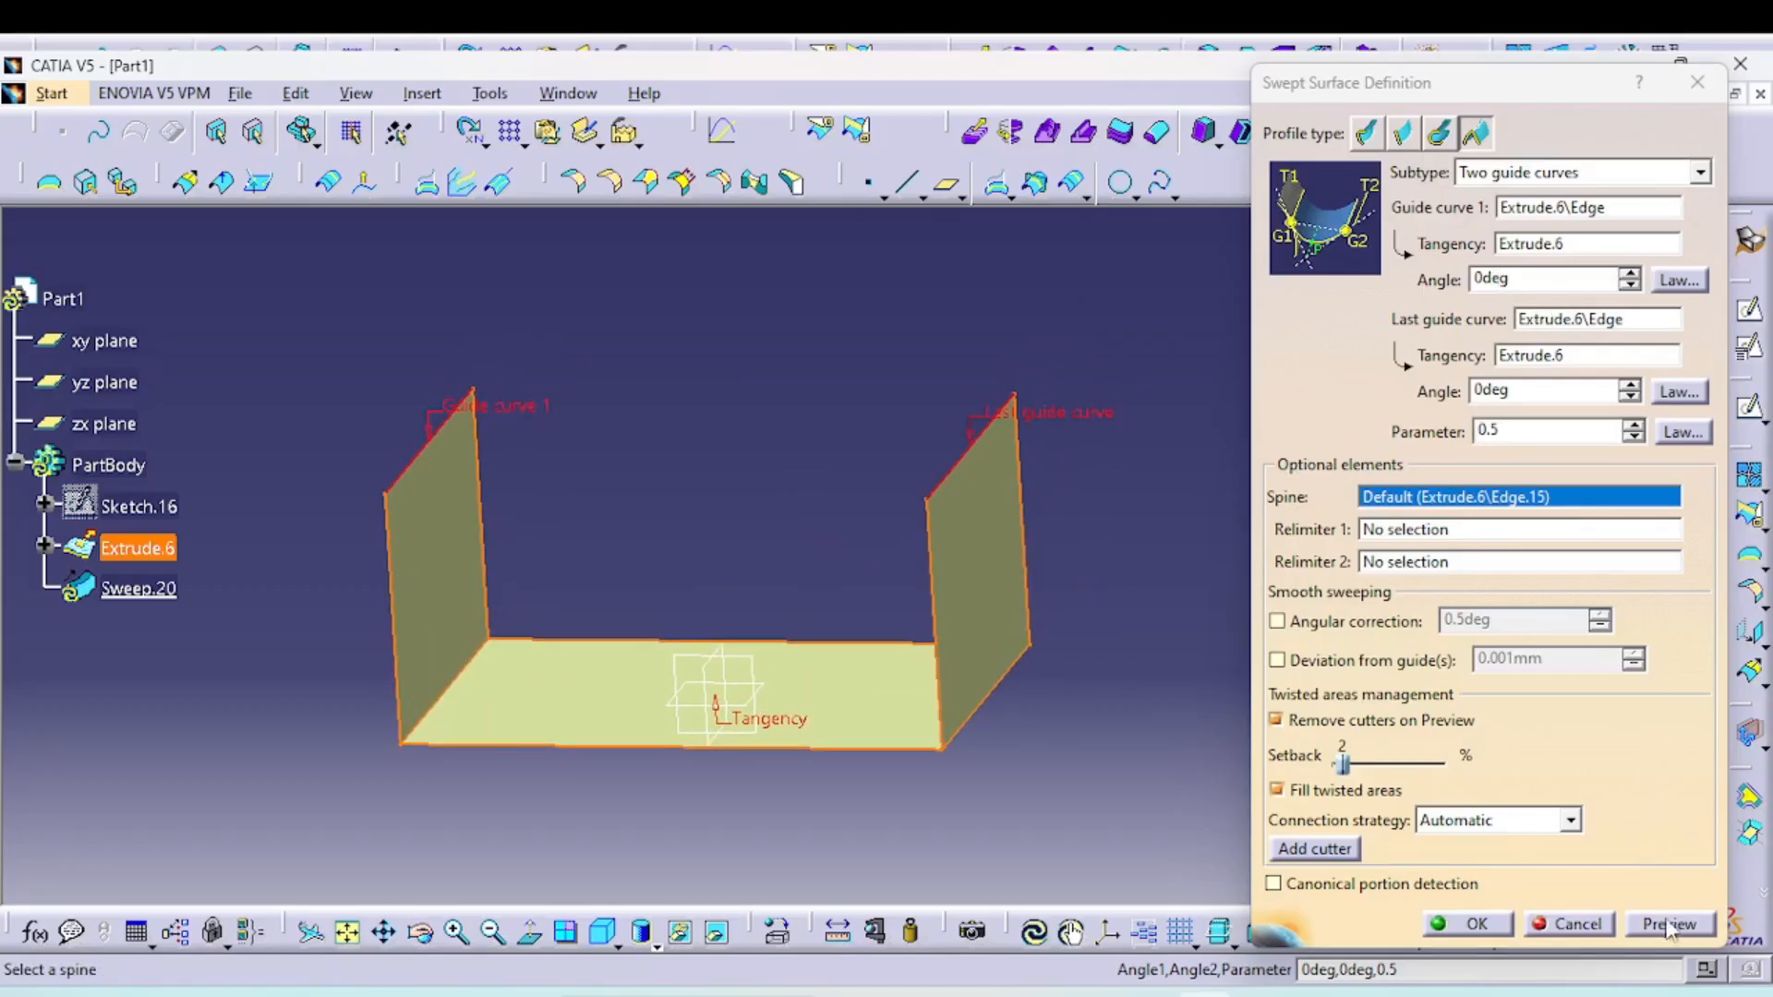
pyautogui.click(1668, 926)
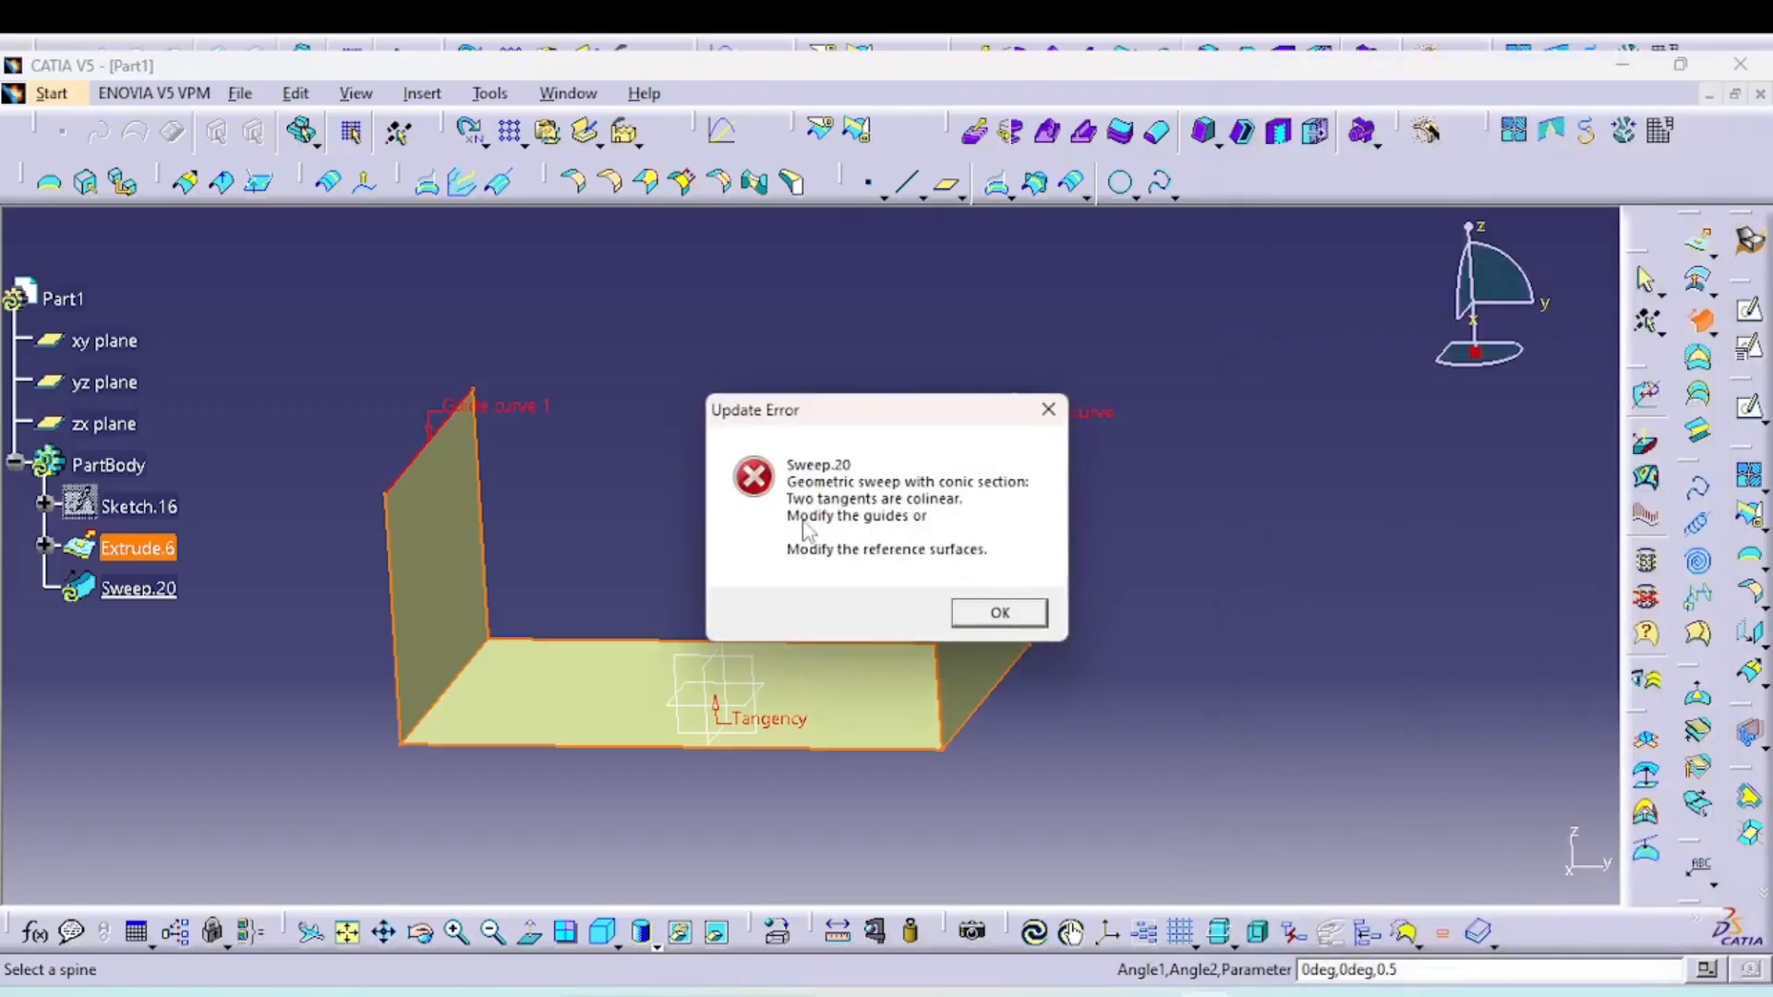
pyautogui.click(1011, 621)
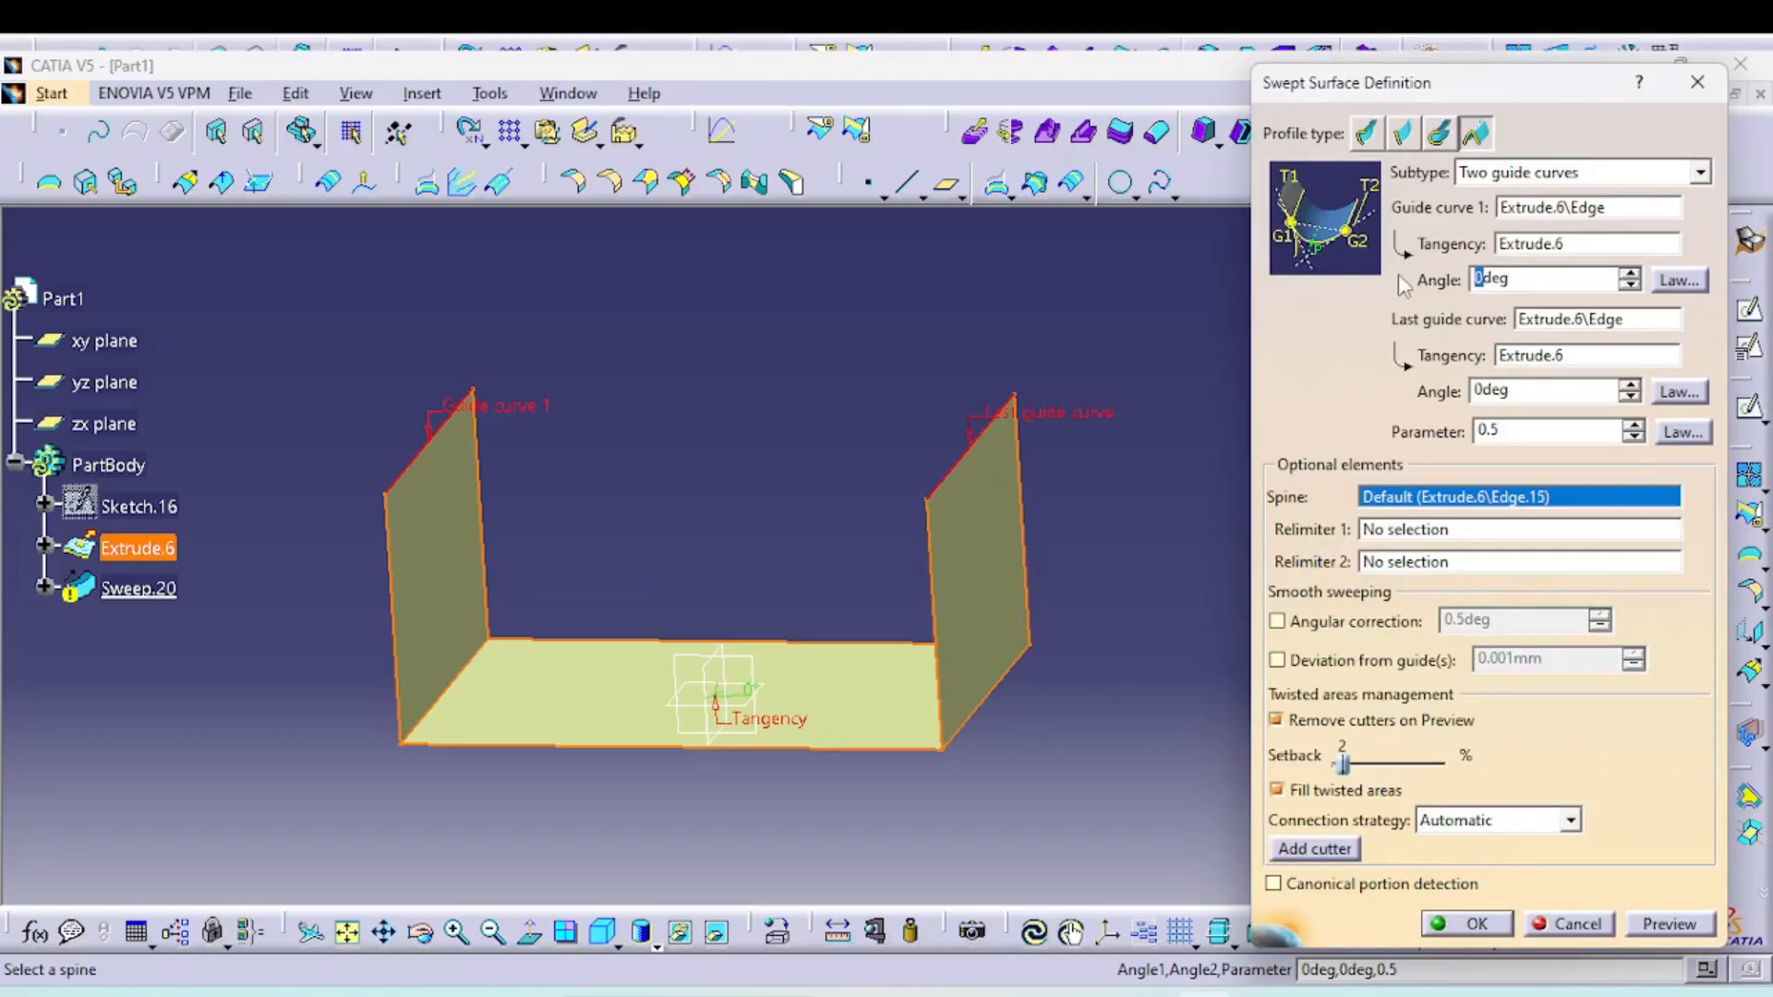
# Set the tangency angle of guide curve 1 to 20 deg and preview the conic sweep
pyautogui.write('0')
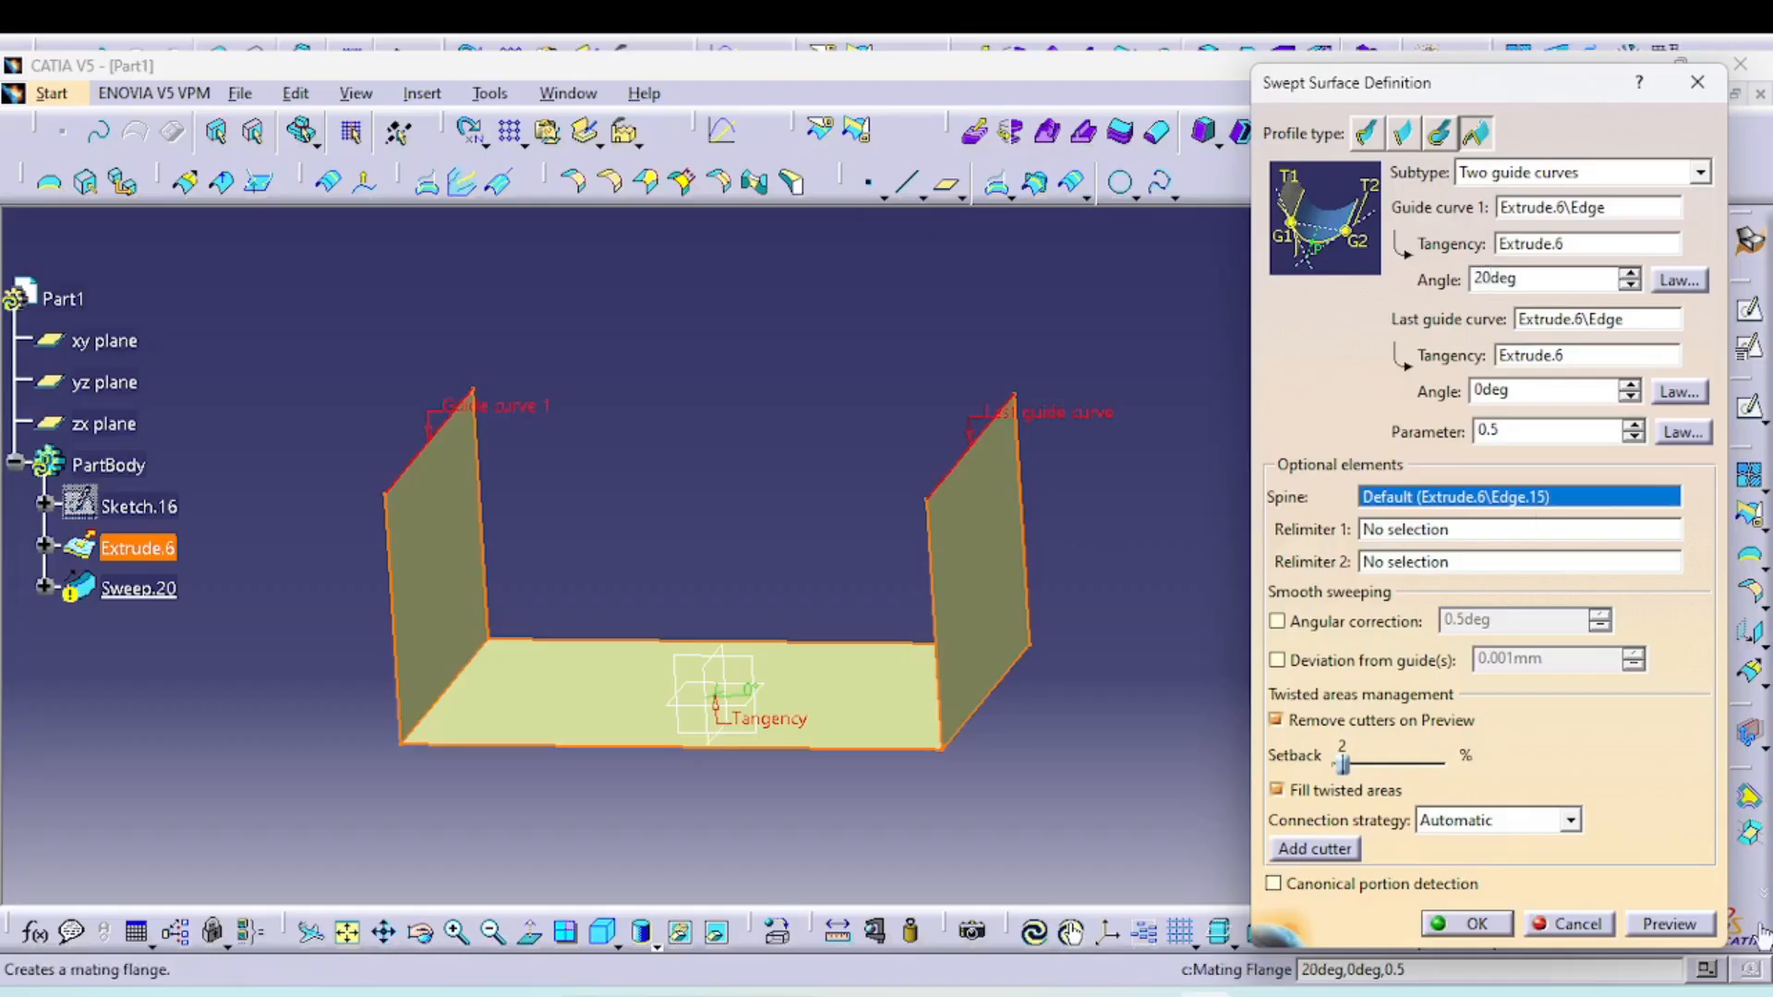
pyautogui.click(1672, 927)
pyautogui.moveTo(790, 563)
pyautogui.mouseDown(button='middle')
pyautogui.moveTo(791, 506)
pyautogui.moveTo(750, 482)
pyautogui.mouseUp(button='middle')
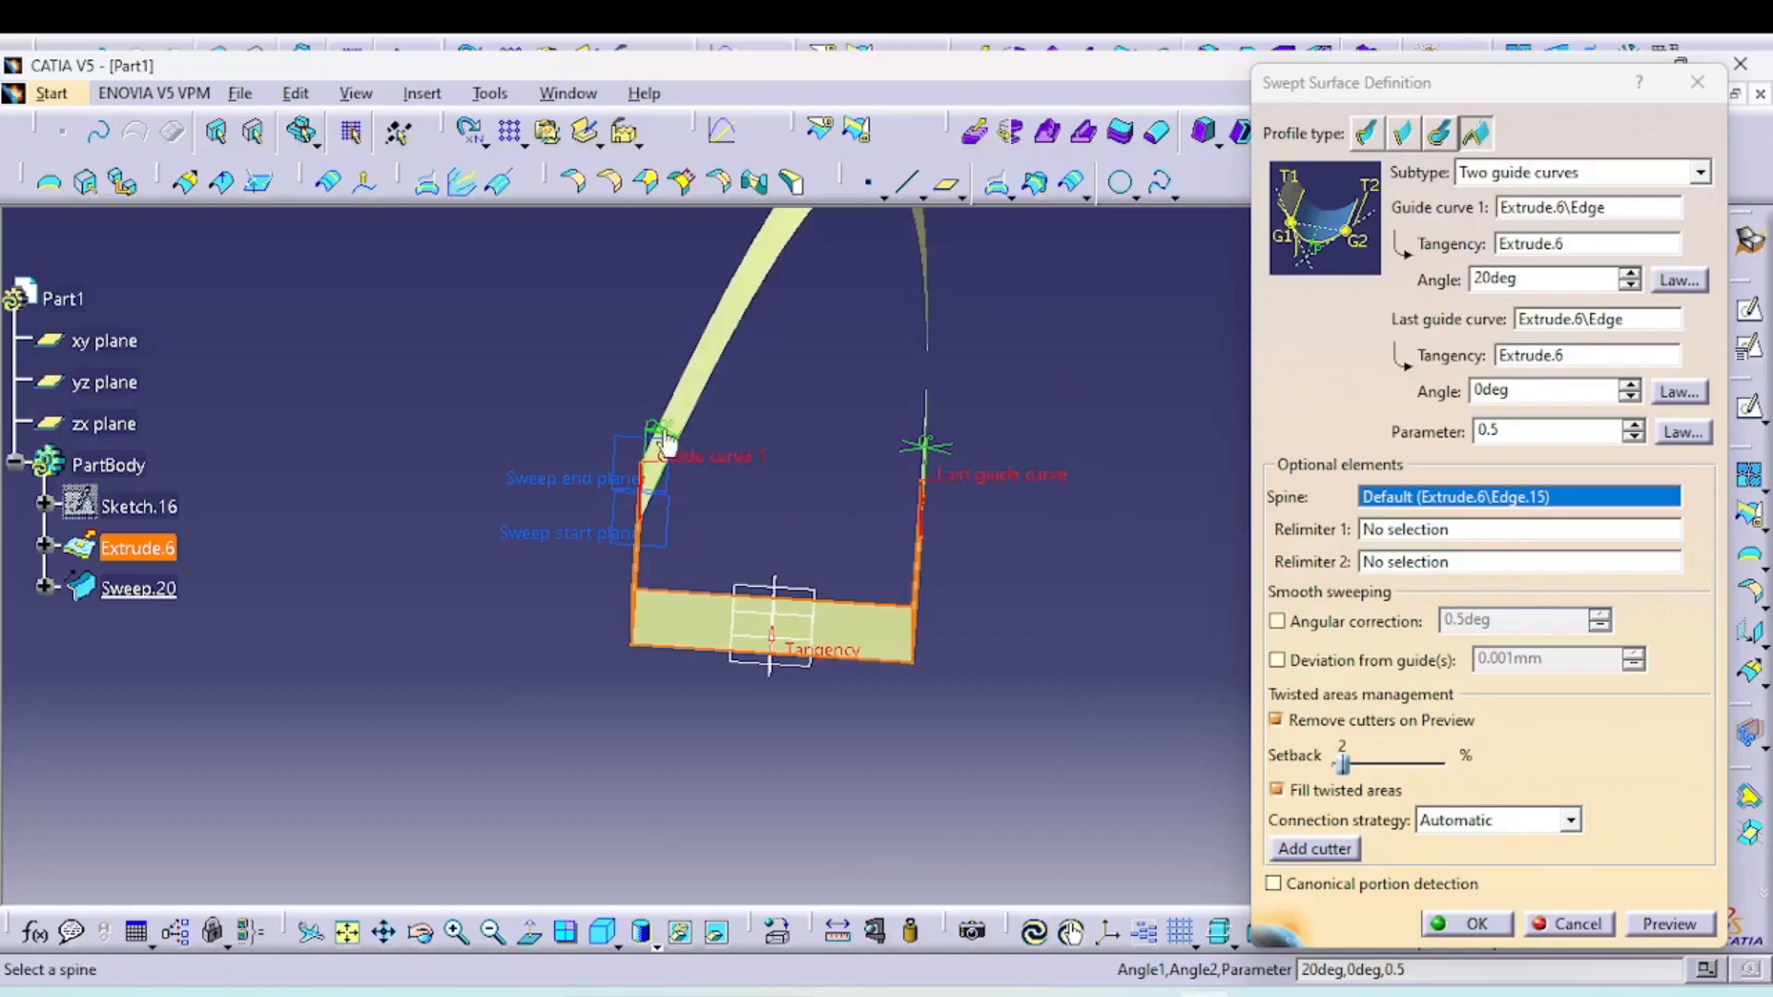
pyautogui.middleClick(844, 464)
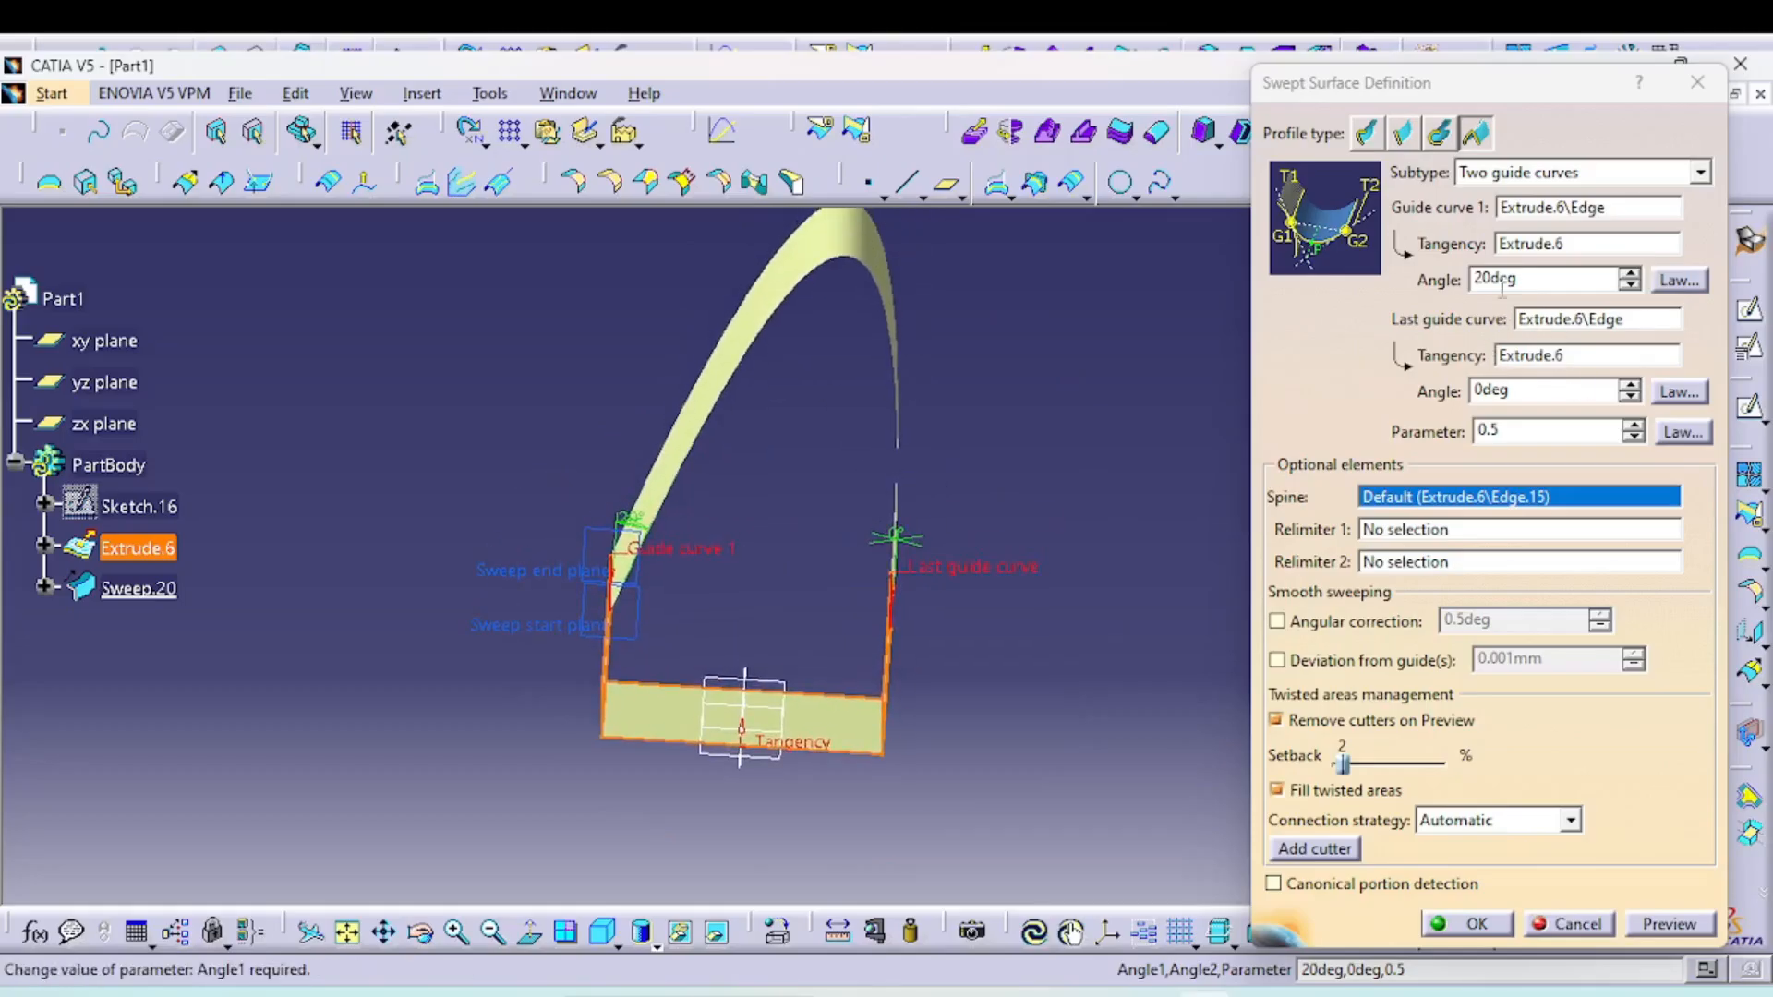
# Set the tangency angle of the last guide curve to 15 deg and preview the conic sweep
pyautogui.moveTo(1485, 391); pyautogui.dragTo(1382, 399)
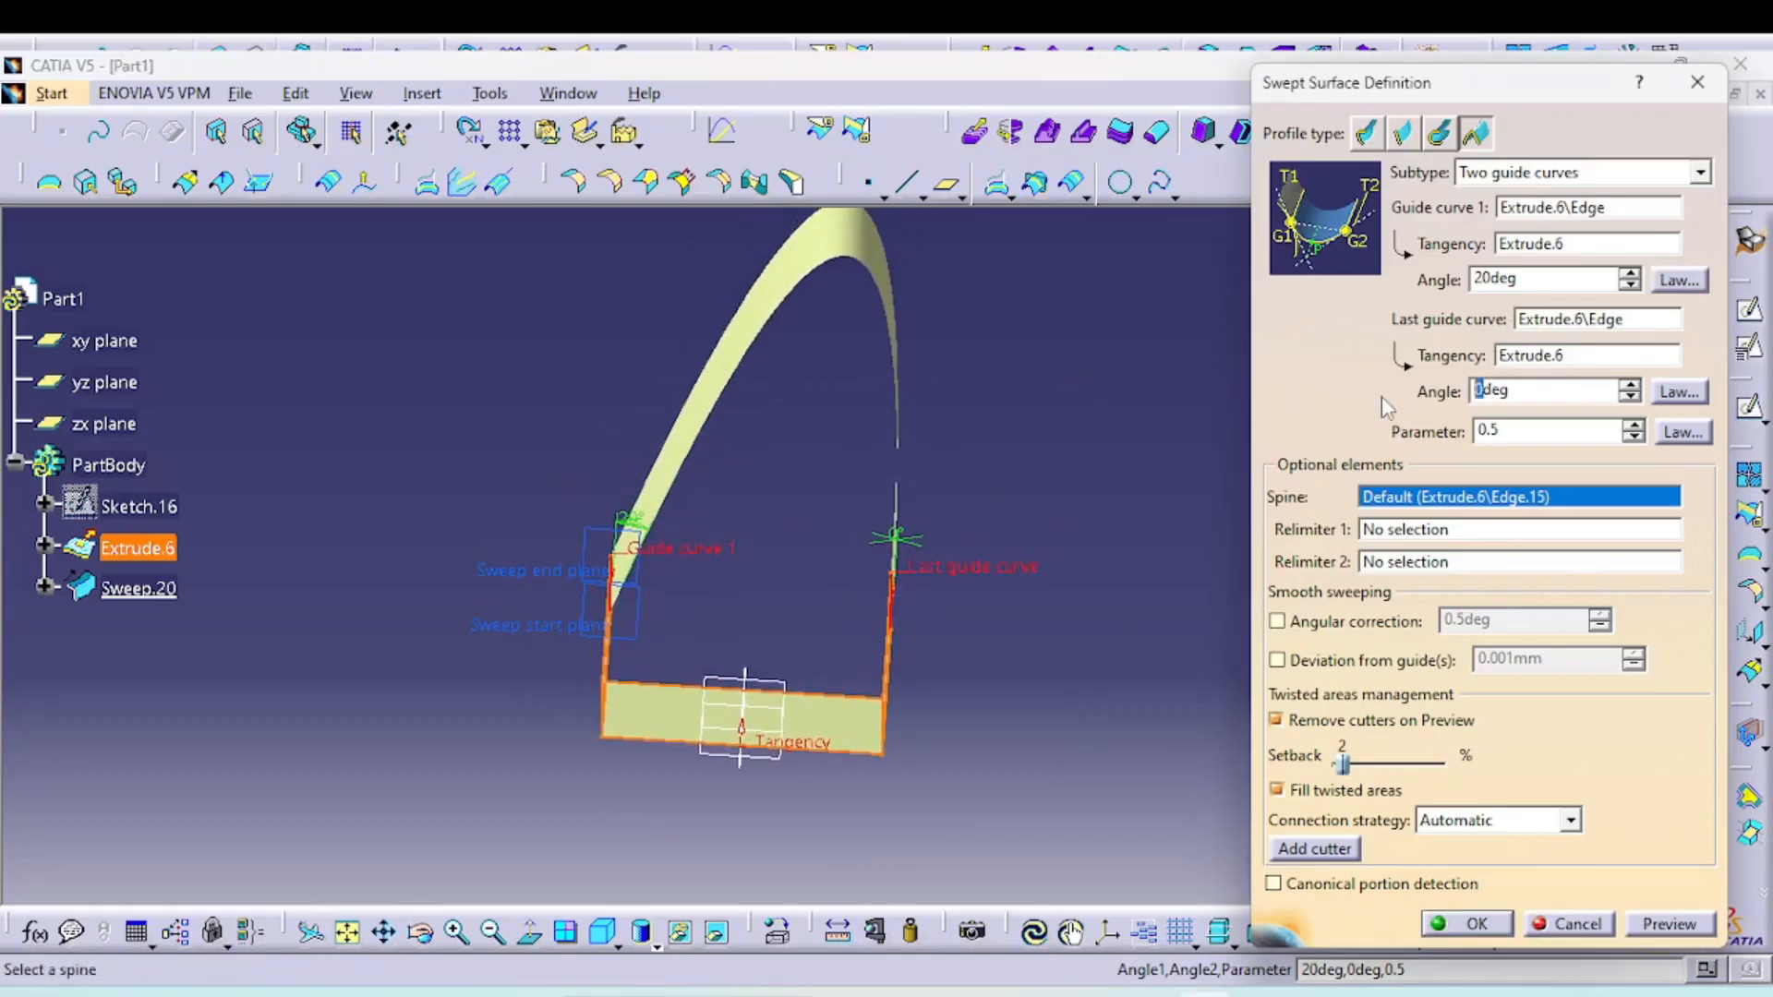
pyautogui.write('15')
pyautogui.press('Tab')
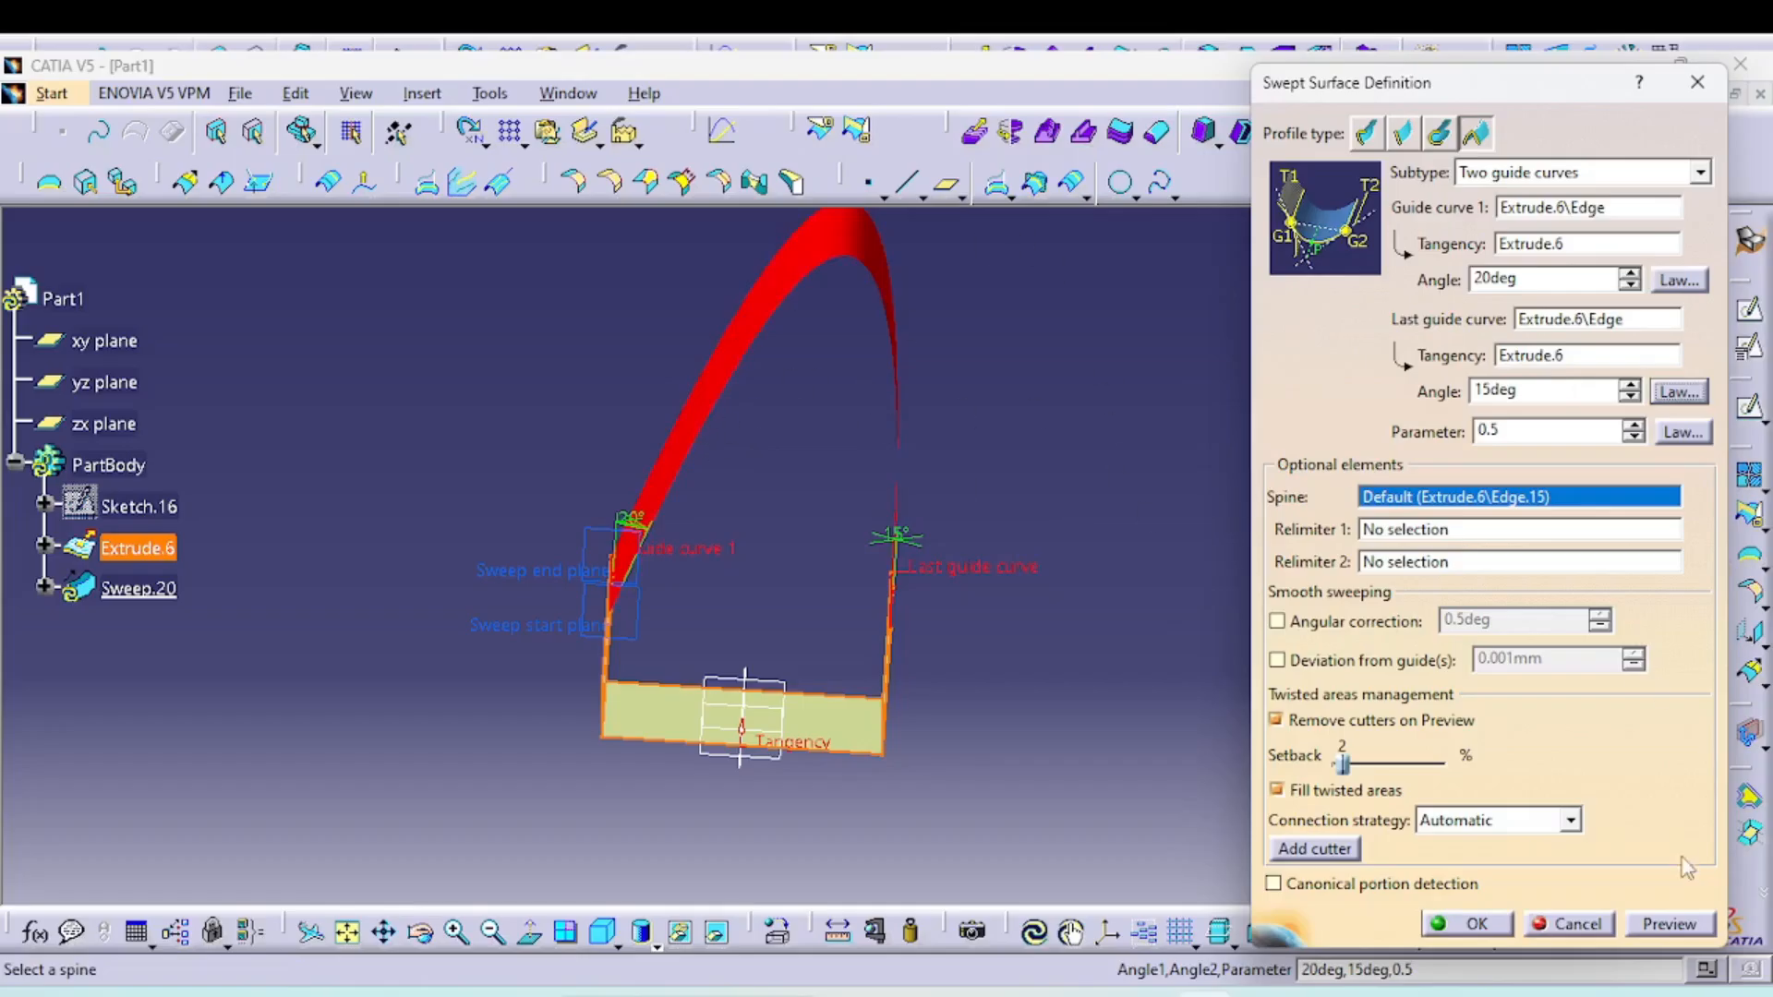
pyautogui.click(1671, 923)
pyautogui.moveTo(1019, 658); pyautogui.dragTo(865, 449, button='middle')
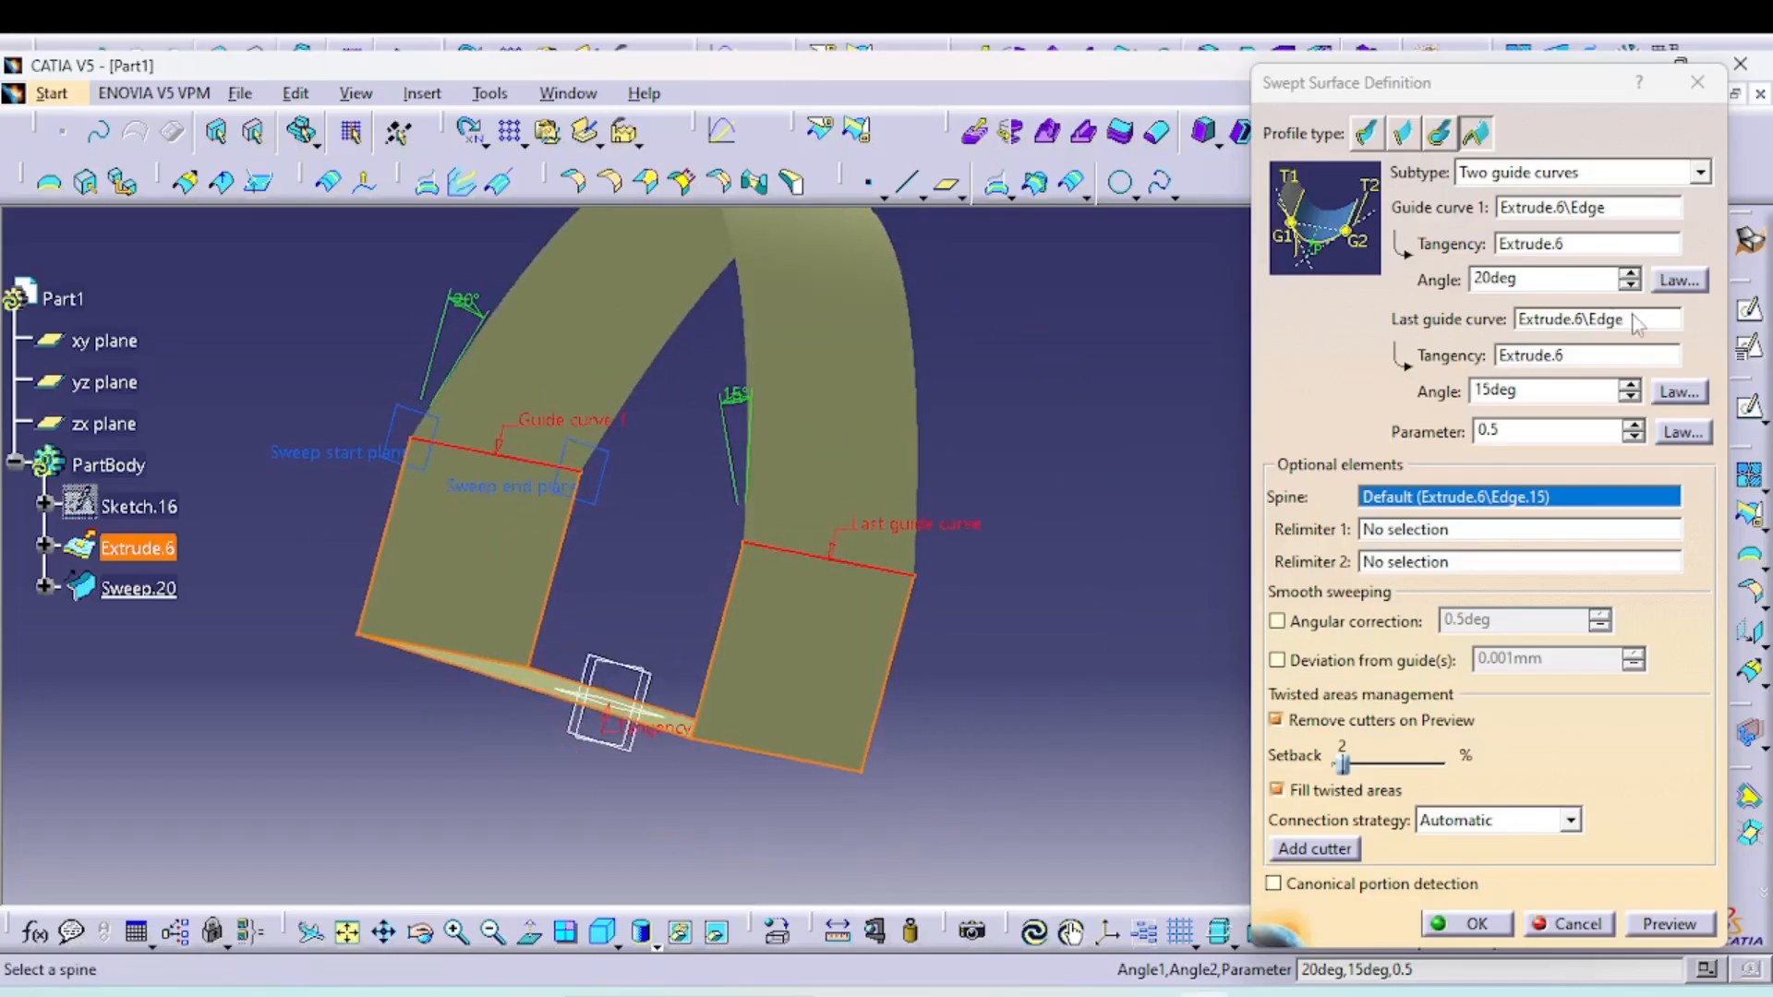
# Try a conic parameter of 0.7 and preview the shape of the swept surface
pyautogui.click(1512, 431)
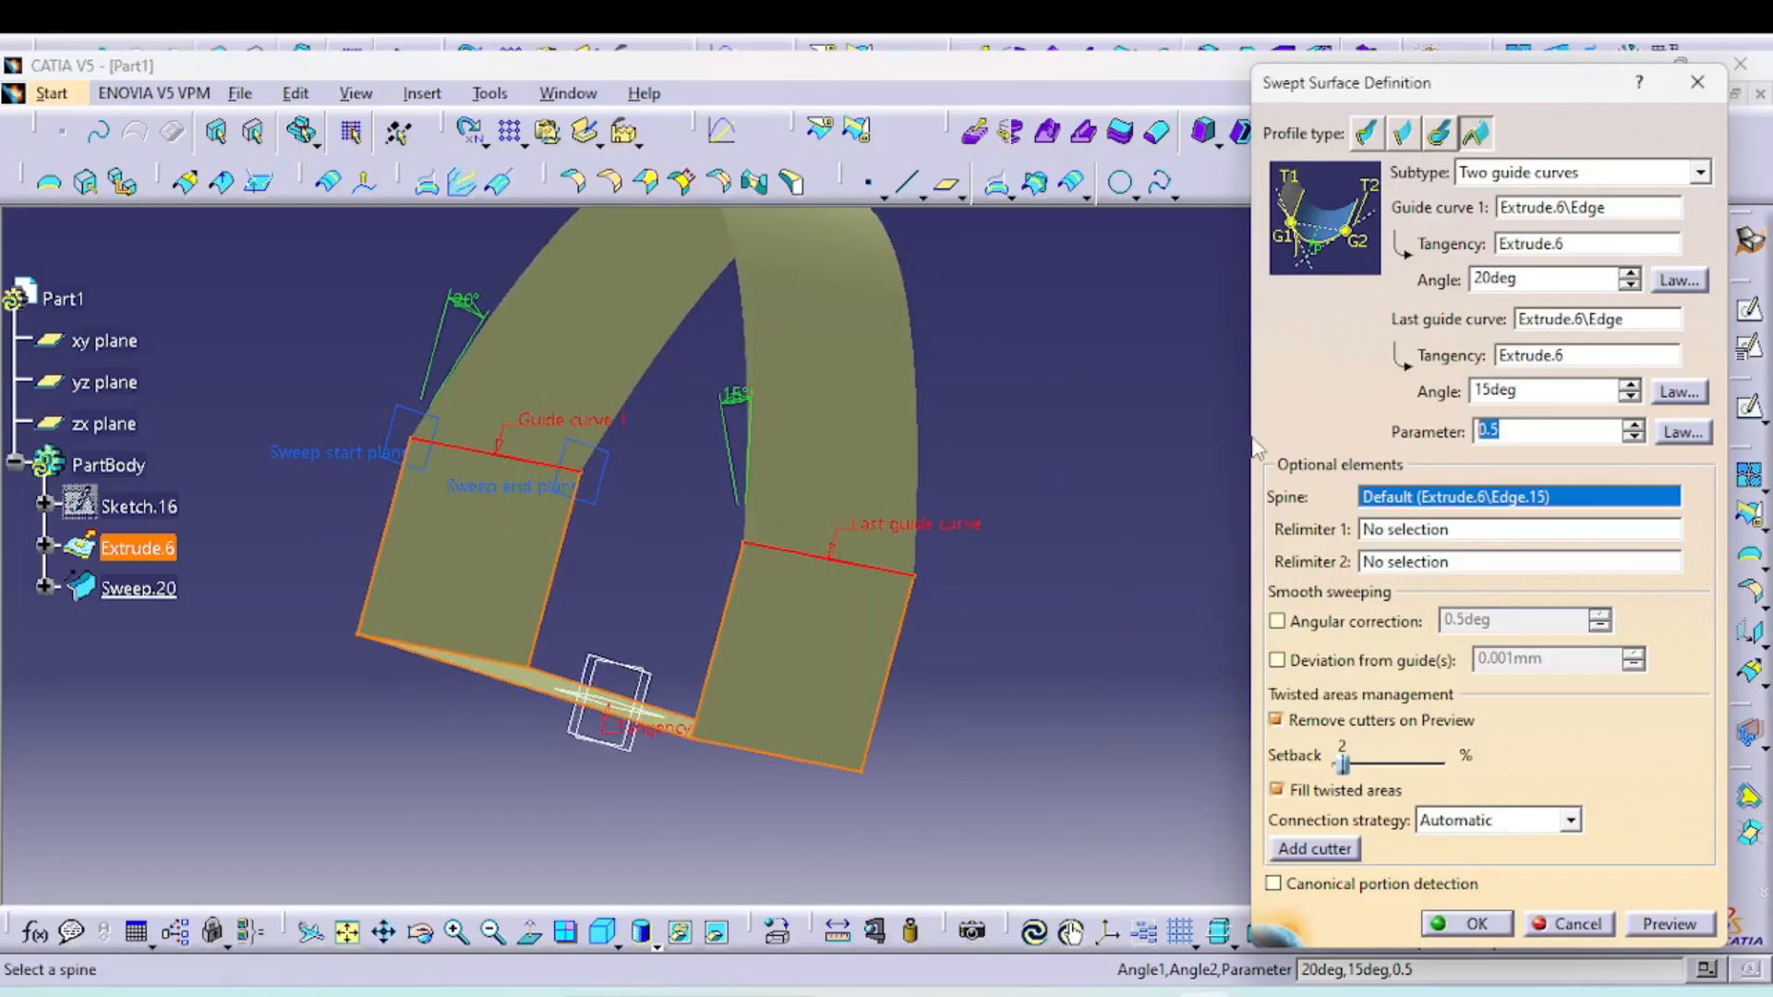
pyautogui.write('0')
pyautogui.press('Tab')
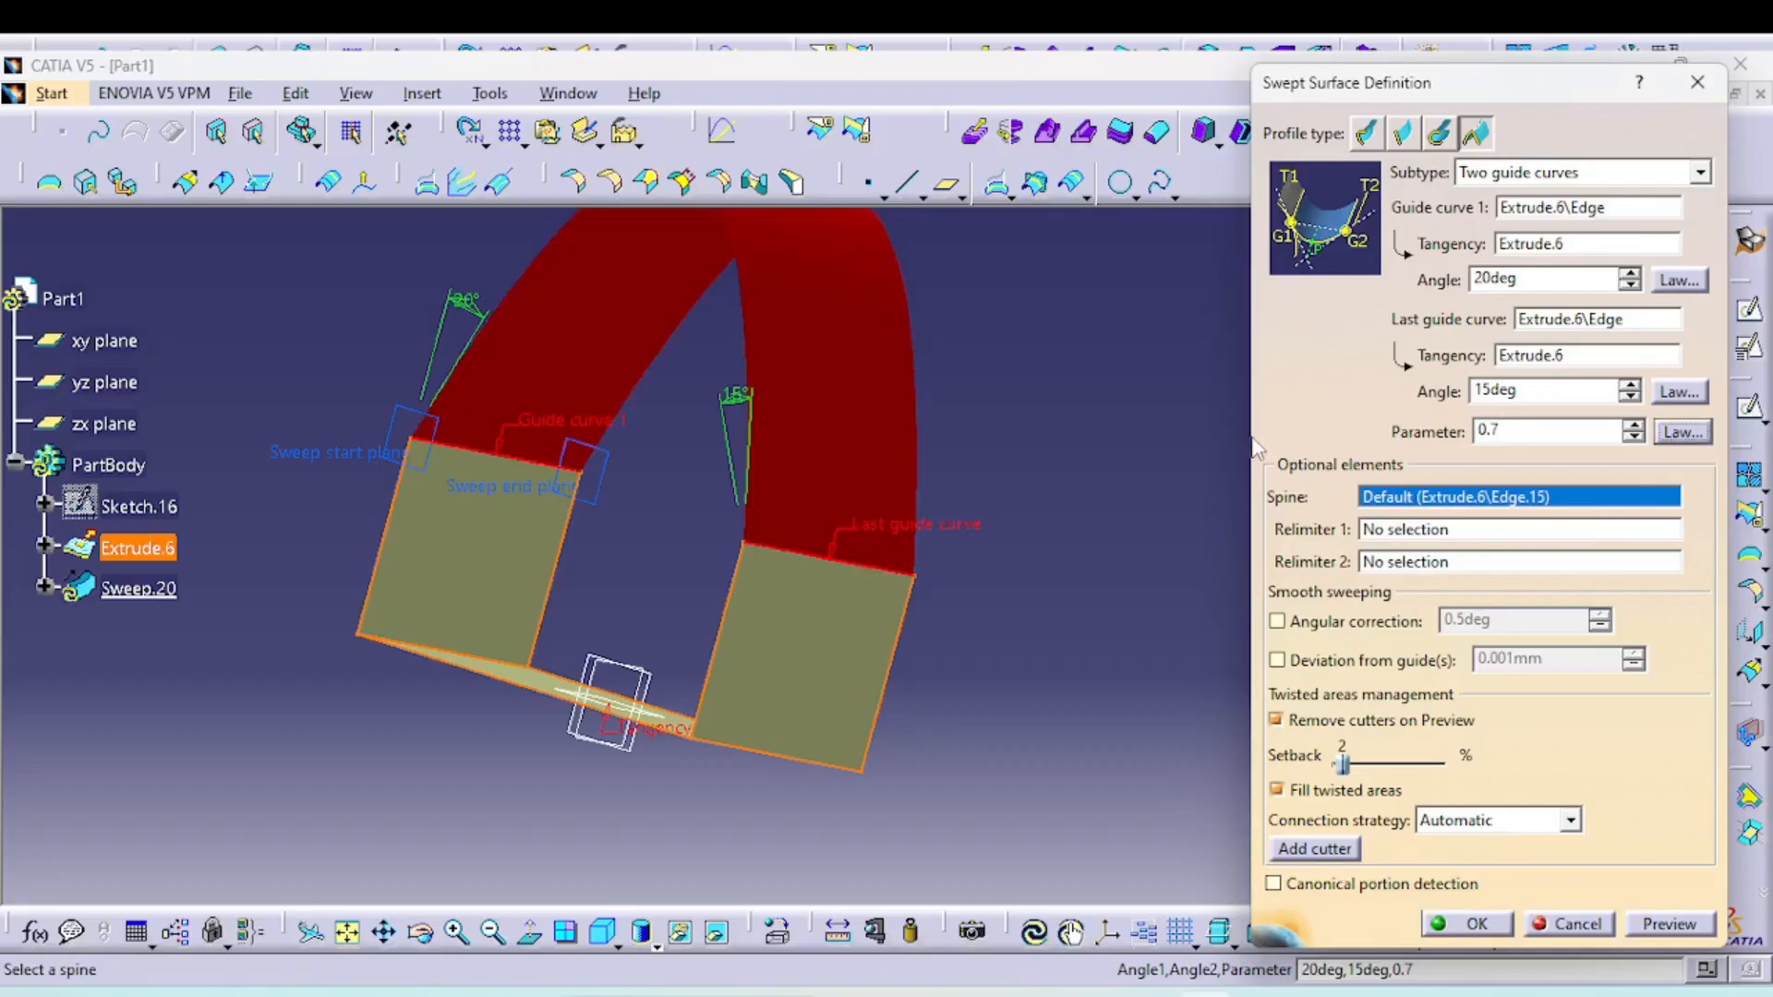
pyautogui.click(1659, 923)
pyautogui.moveTo(935, 558); pyautogui.dragTo(1016, 688, button='middle')
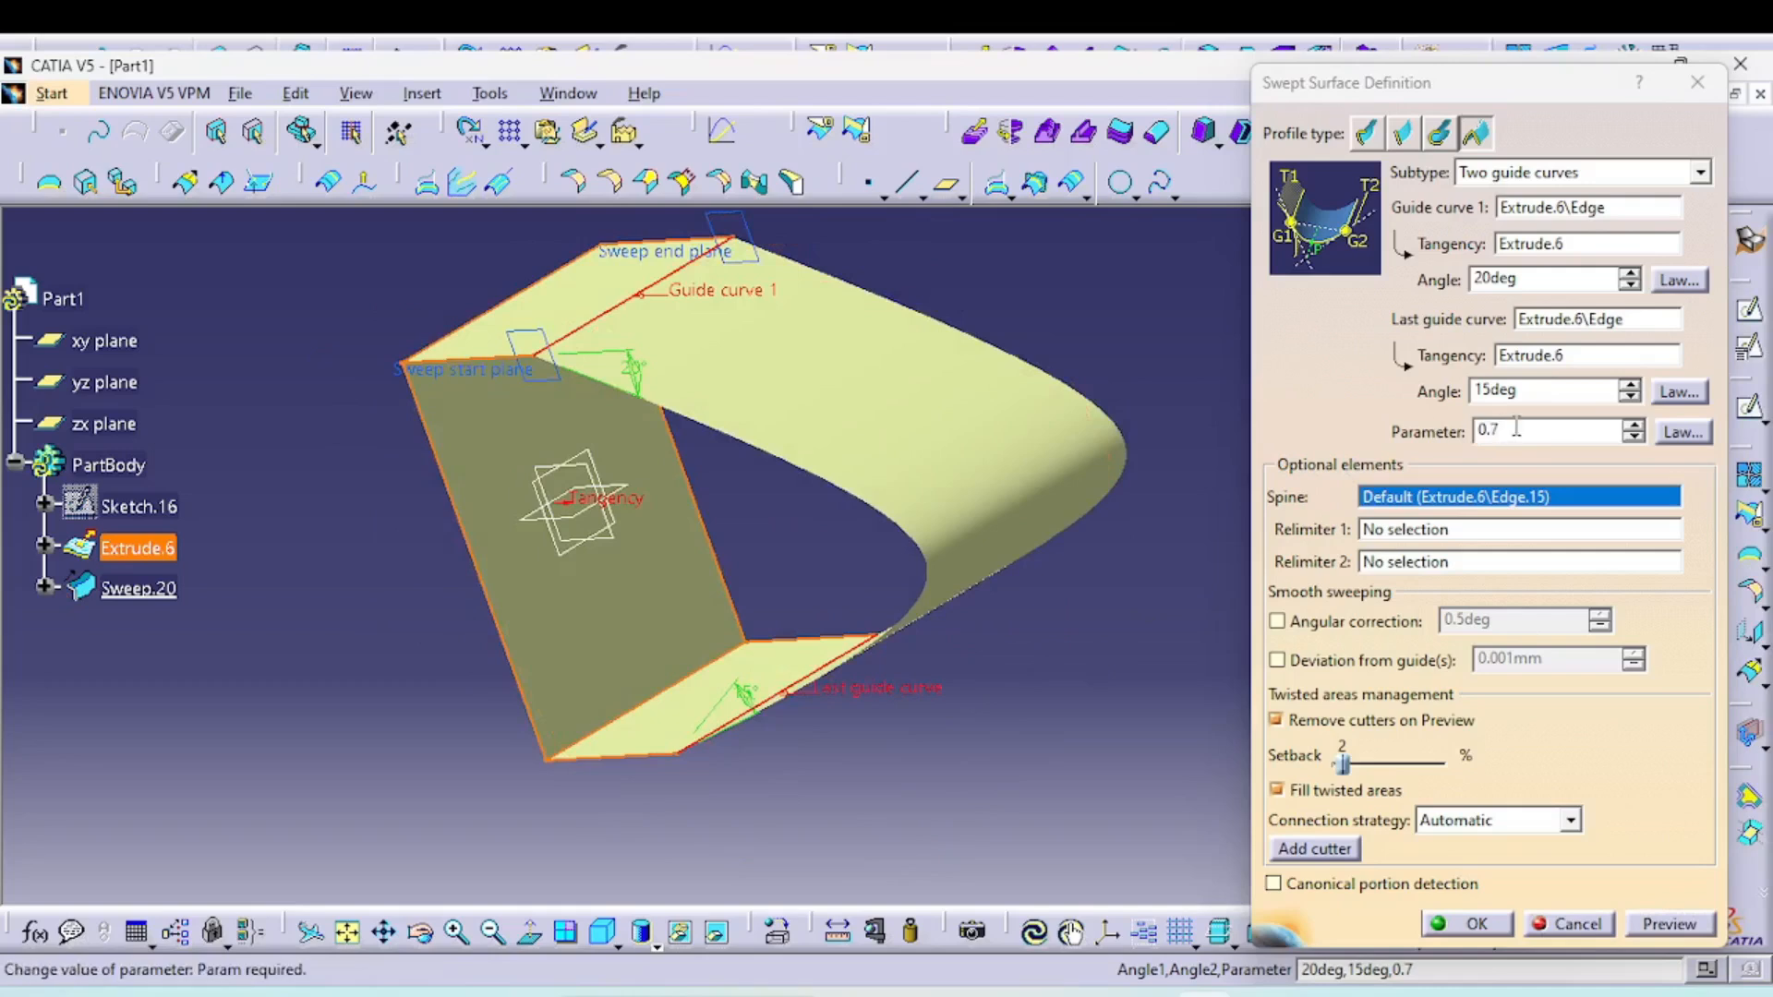
# Try a conic parameter of 0.4 and preview the shape of the swept surface
pyautogui.moveTo(1516, 428); pyautogui.dragTo(1280, 413)
pyautogui.write('0')
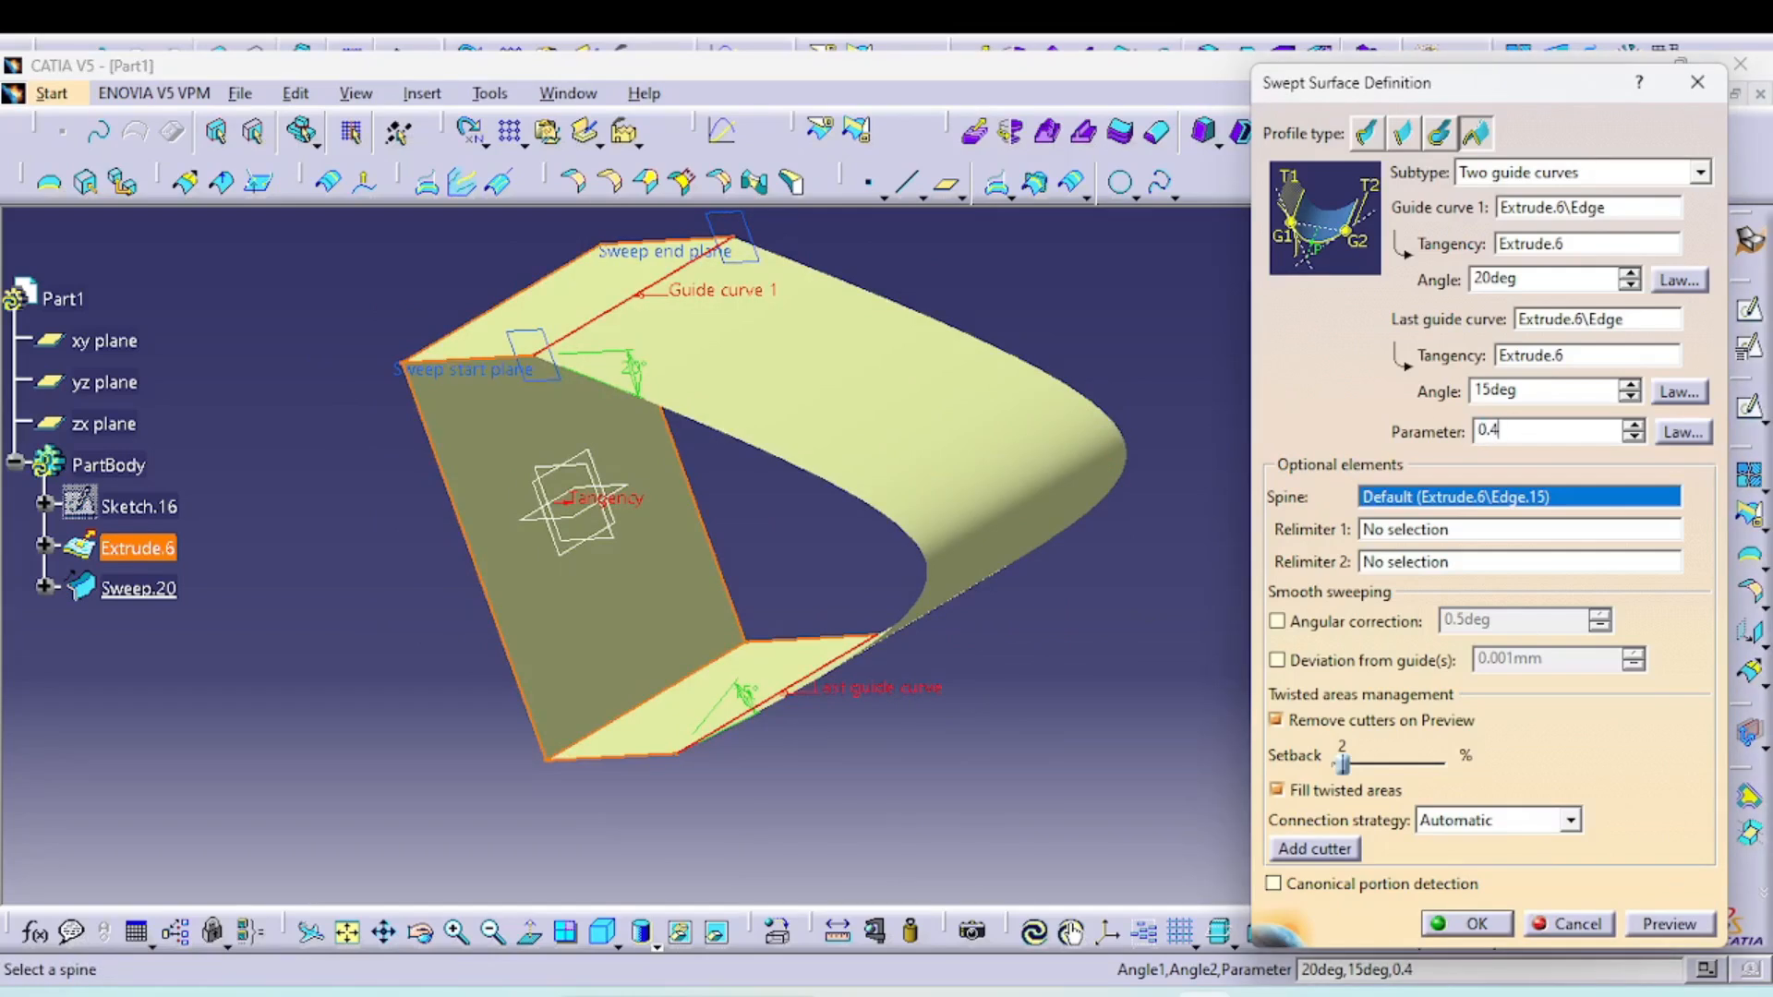
pyautogui.press('Tab')
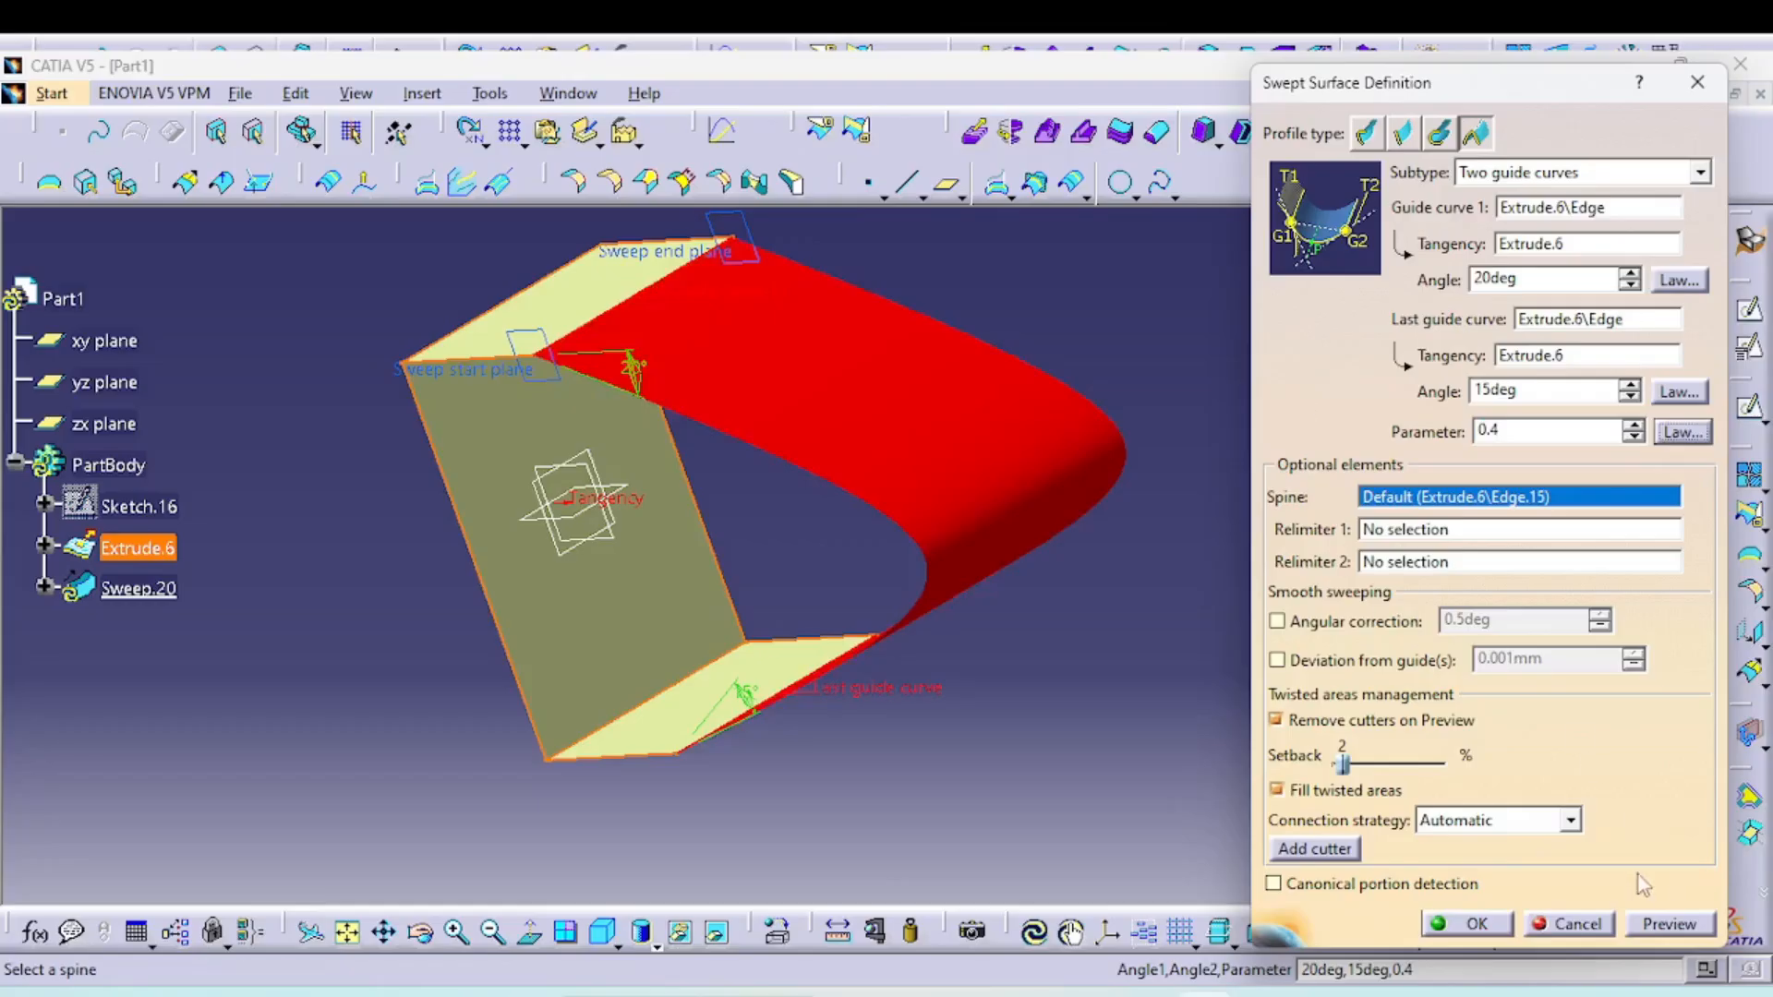
pyautogui.click(1642, 916)
pyautogui.moveTo(794, 554); pyautogui.dragTo(914, 665, button='middle')
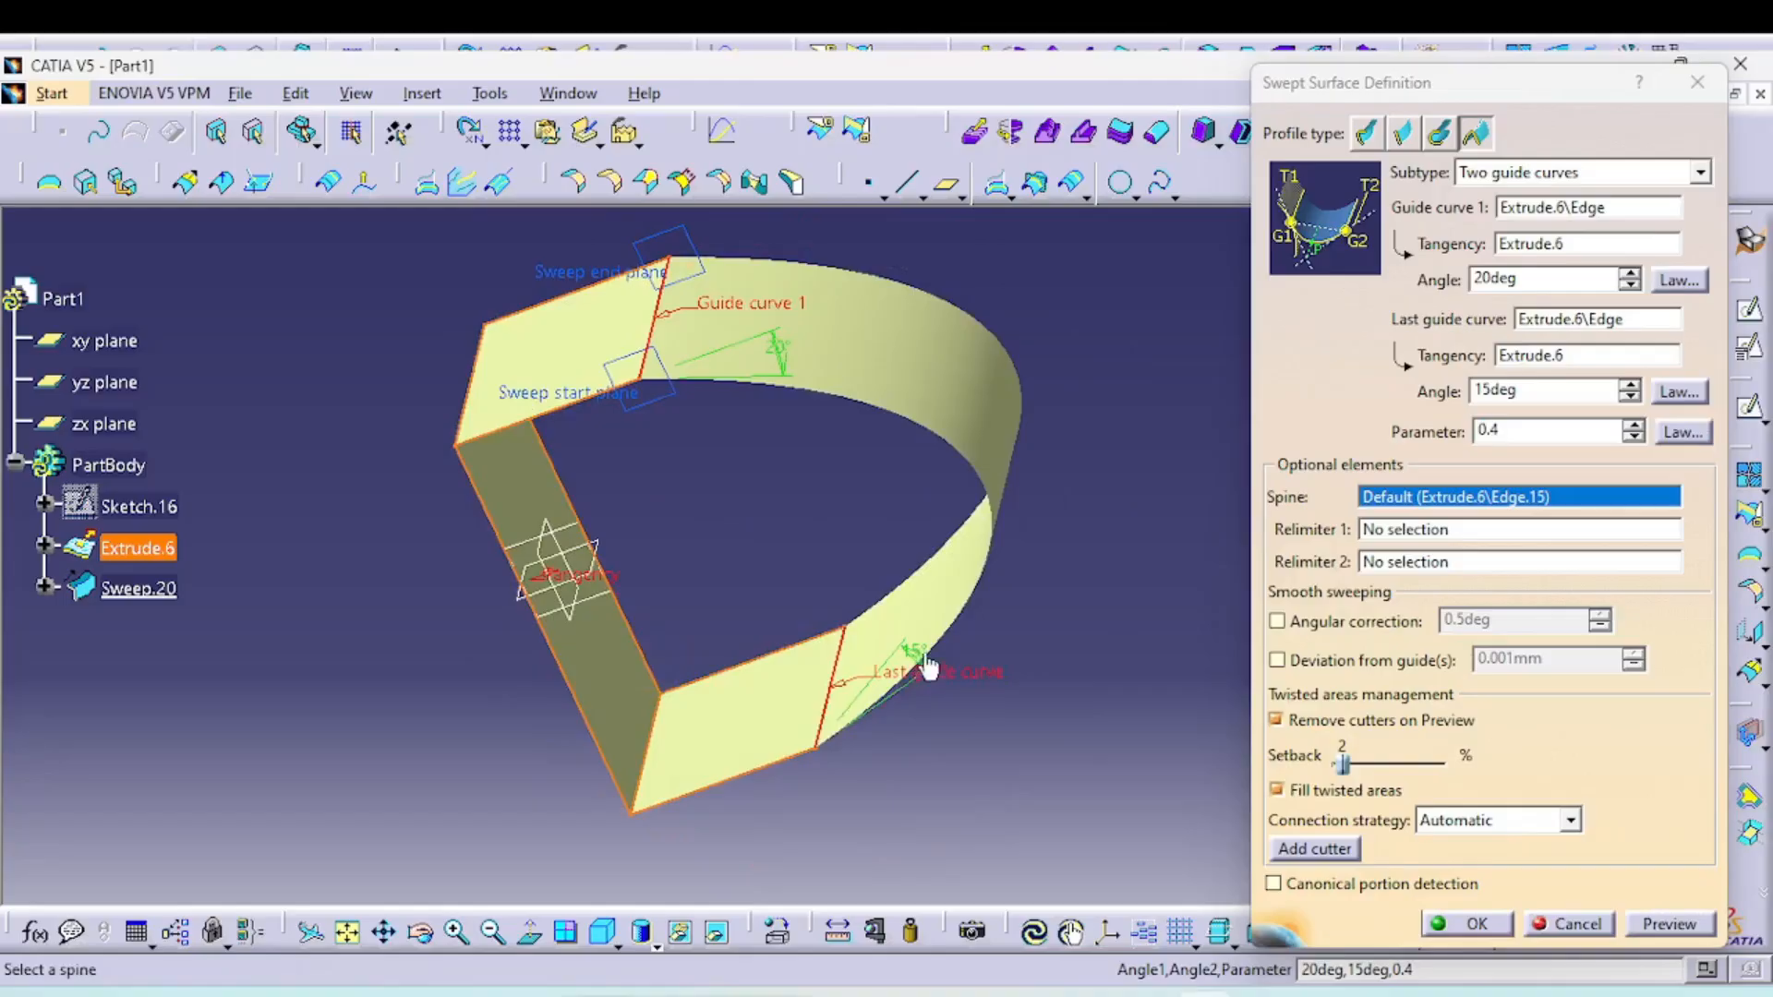
# Set the conic parameter to 0.5 and create the swept surface after previewing it
pyautogui.doubleClick(1560, 429)
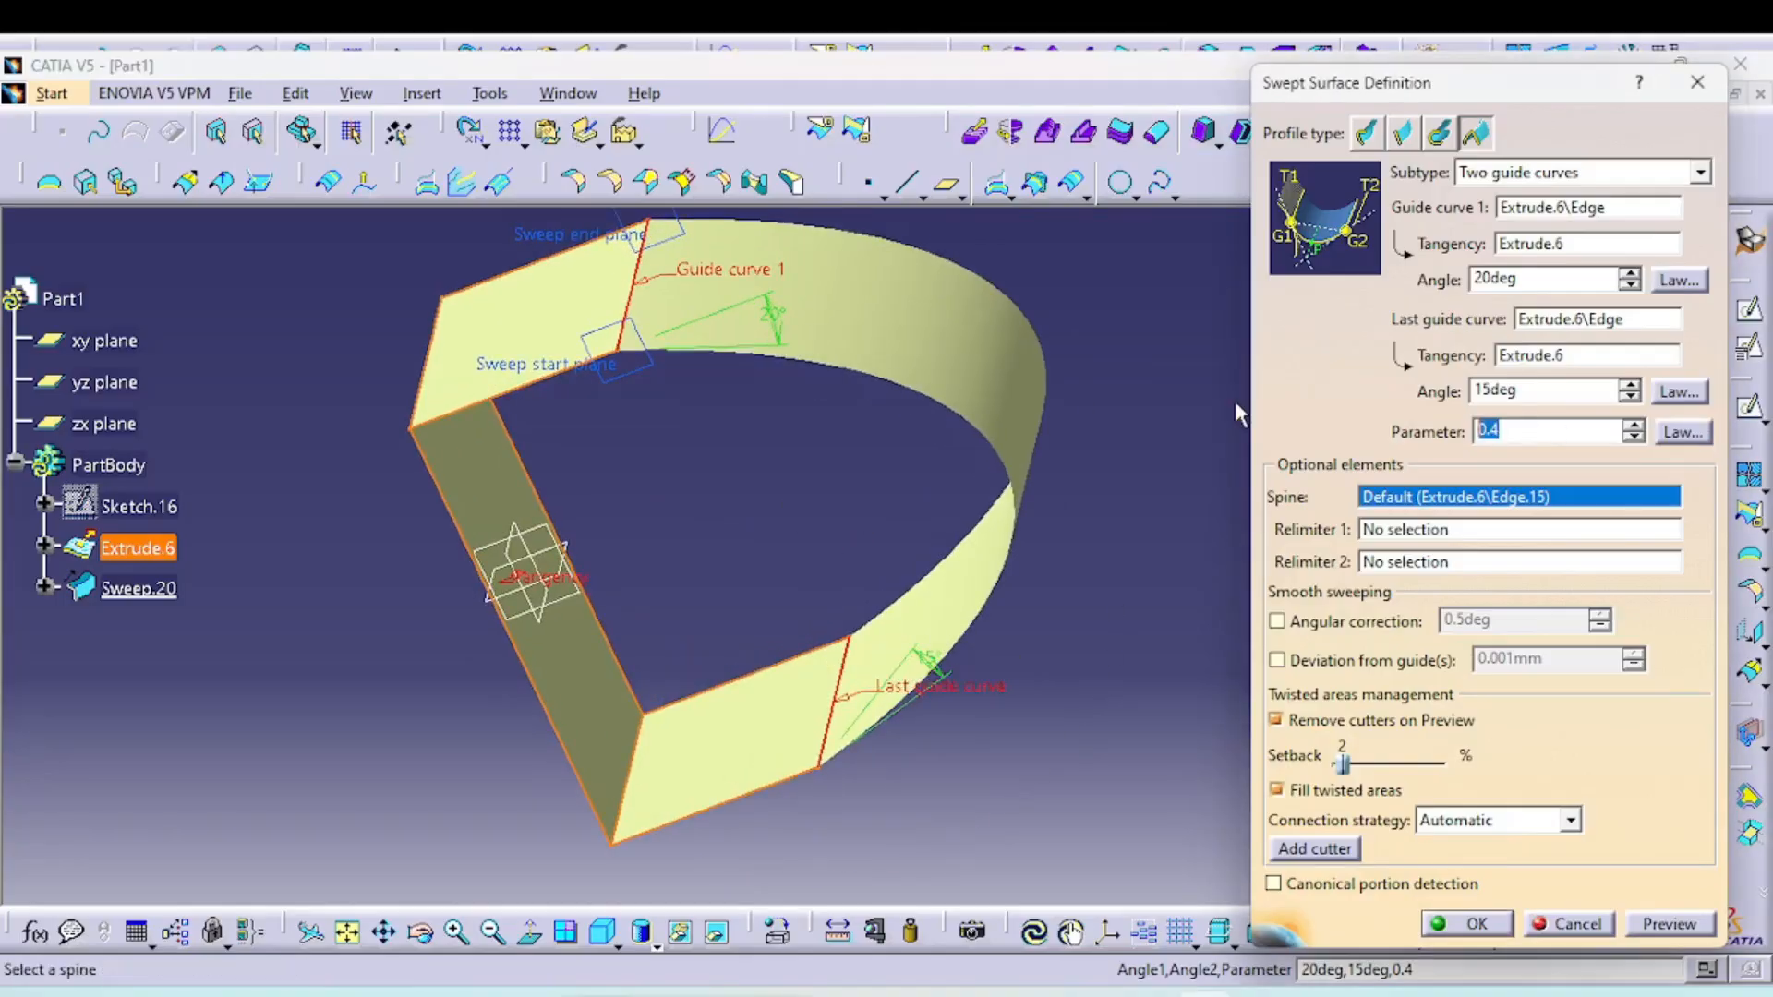
pyautogui.write('0')
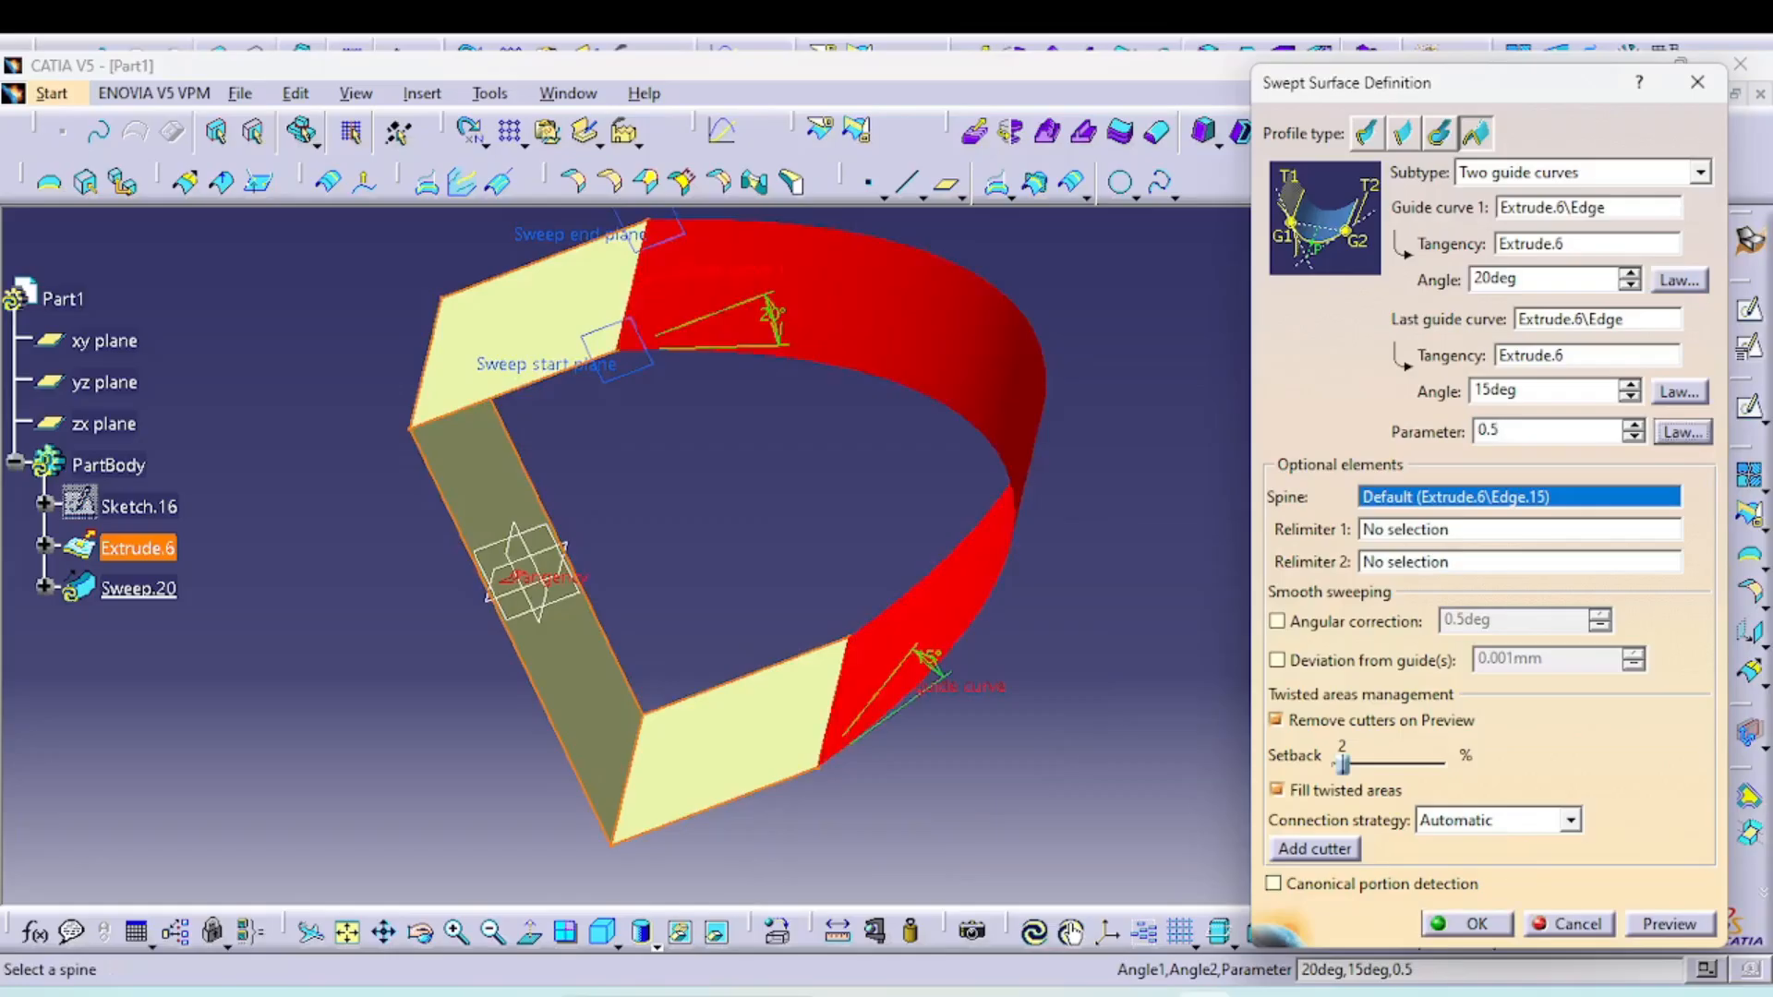
pyautogui.click(1669, 924)
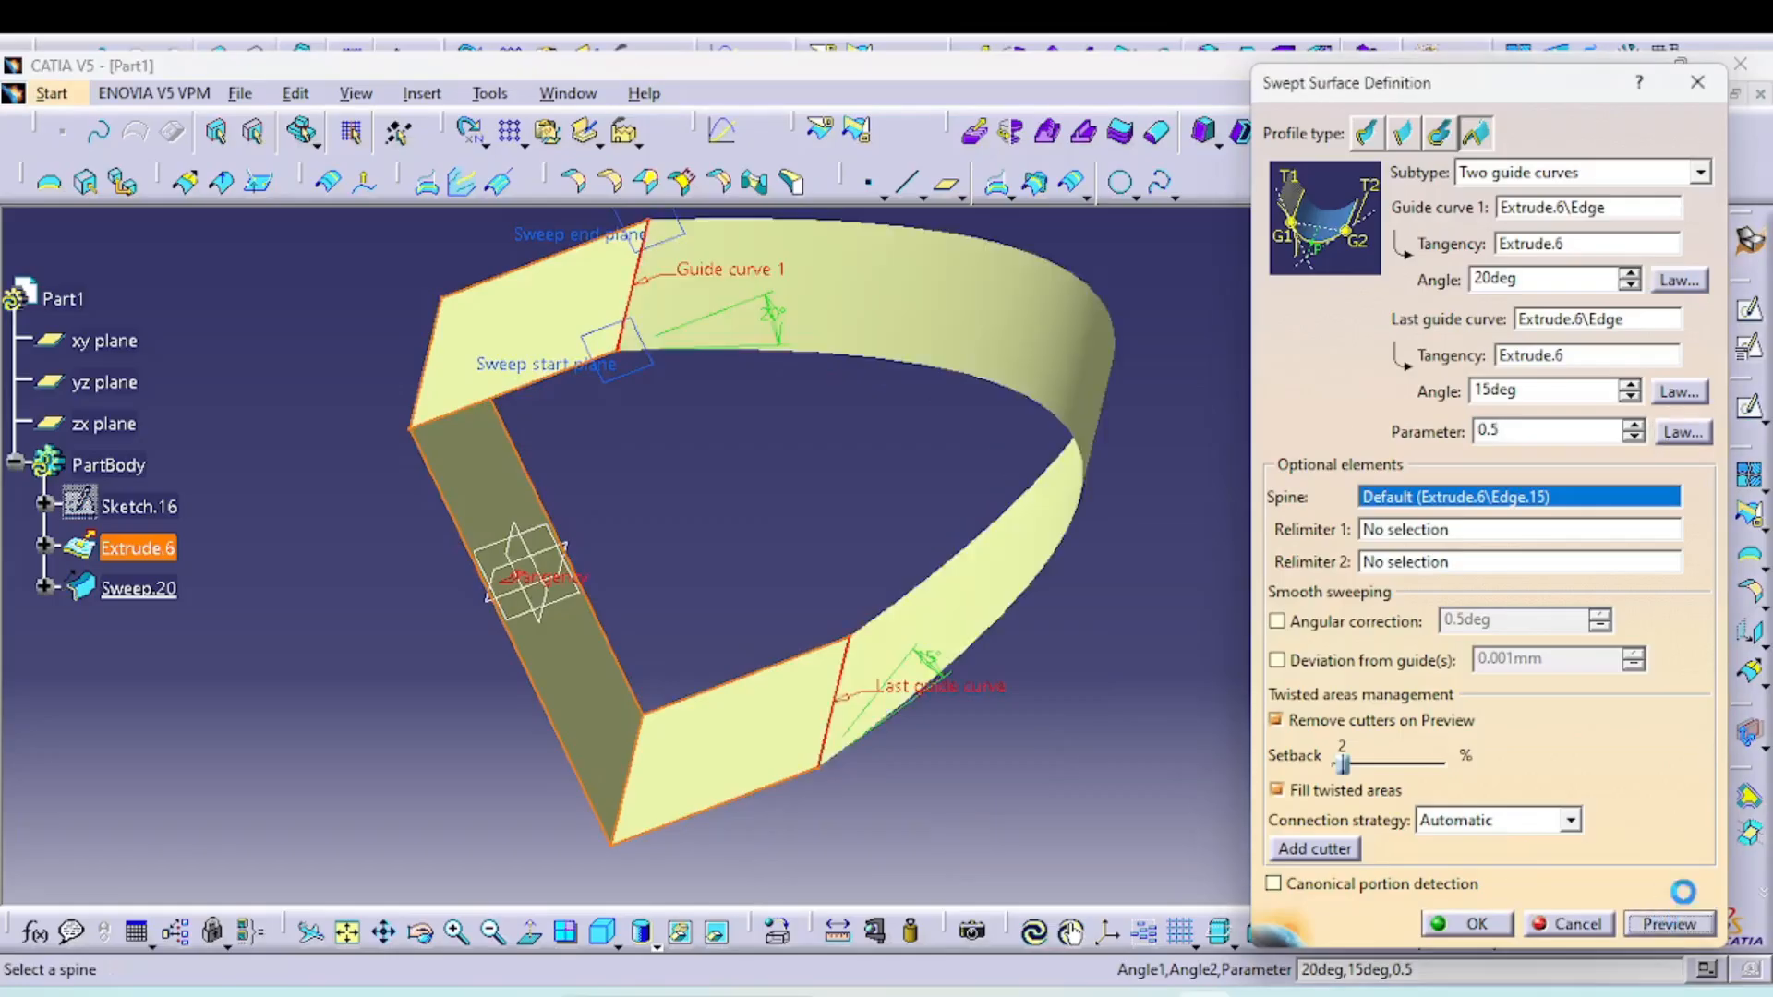
pyautogui.moveTo(1038, 715); pyautogui.dragTo(879, 797, button='middle')
pyautogui.moveTo(997, 625); pyautogui.dragTo(1032, 616, button='middle')
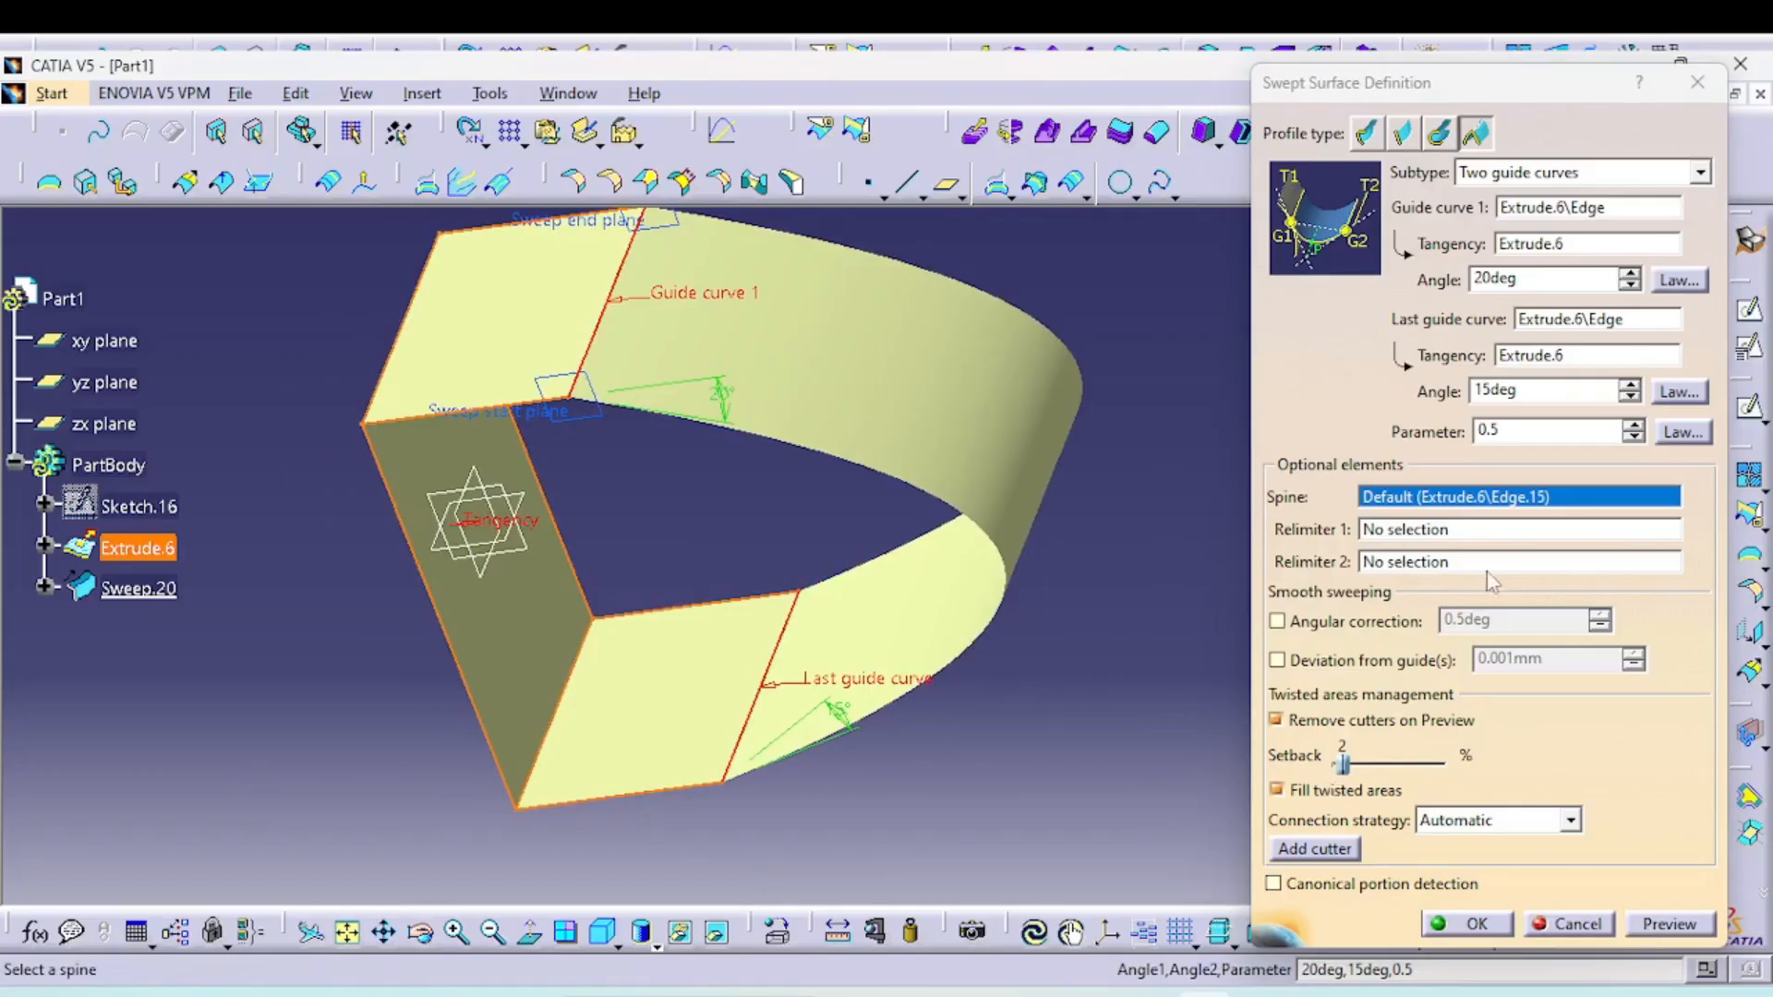
pyautogui.moveTo(1100, 674); pyautogui.dragTo(929, 612, button='middle')
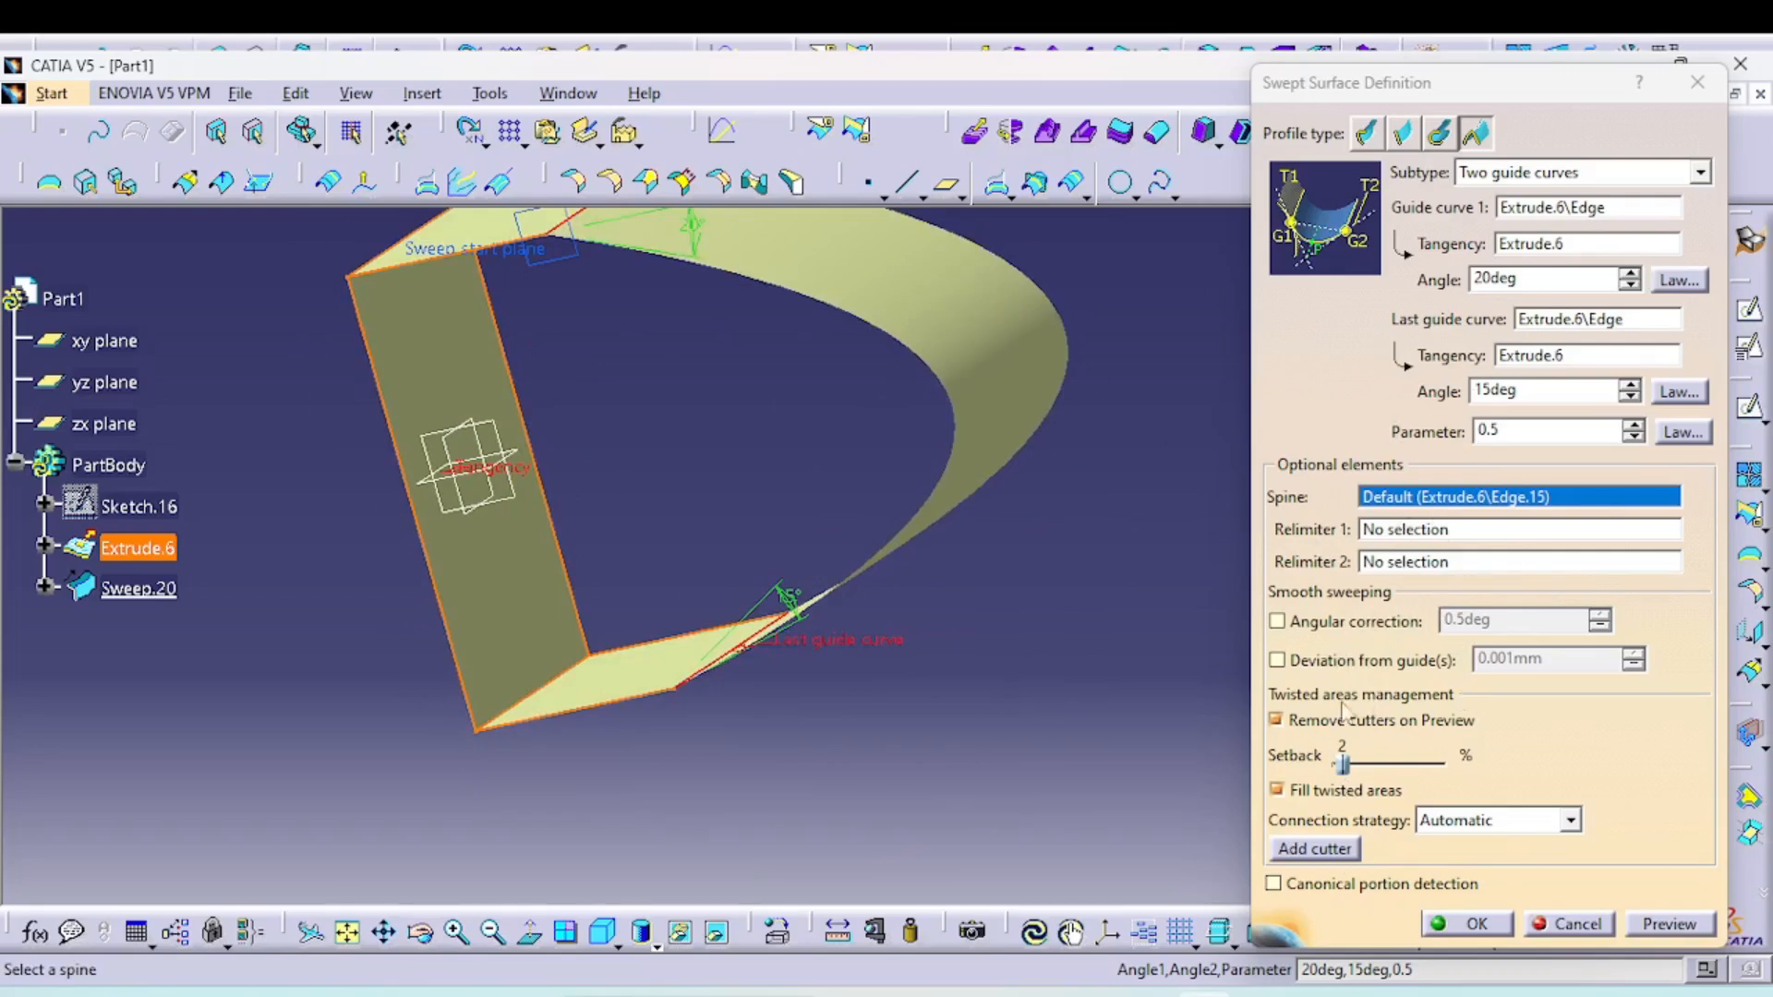
pyautogui.moveTo(704, 704); pyautogui.dragTo(794, 702, button='middle')
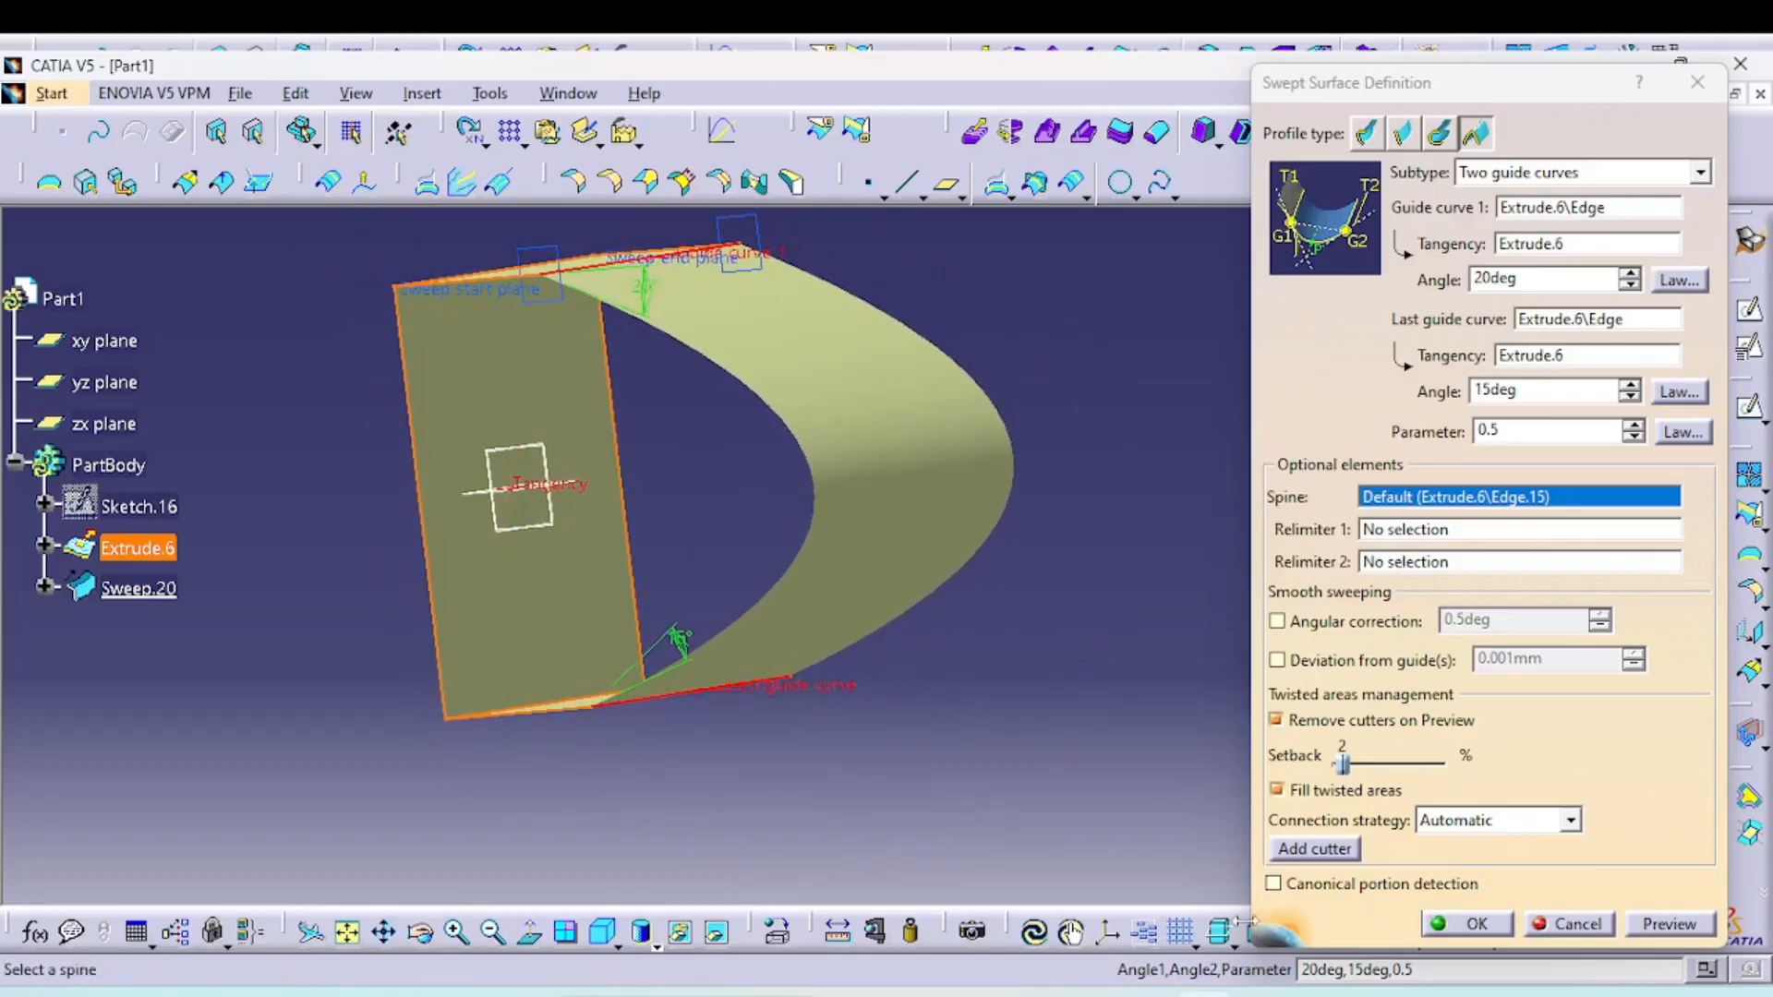
pyautogui.click(1463, 923)
pyautogui.moveTo(1104, 696); pyautogui.dragTo(1152, 589, button='middle')
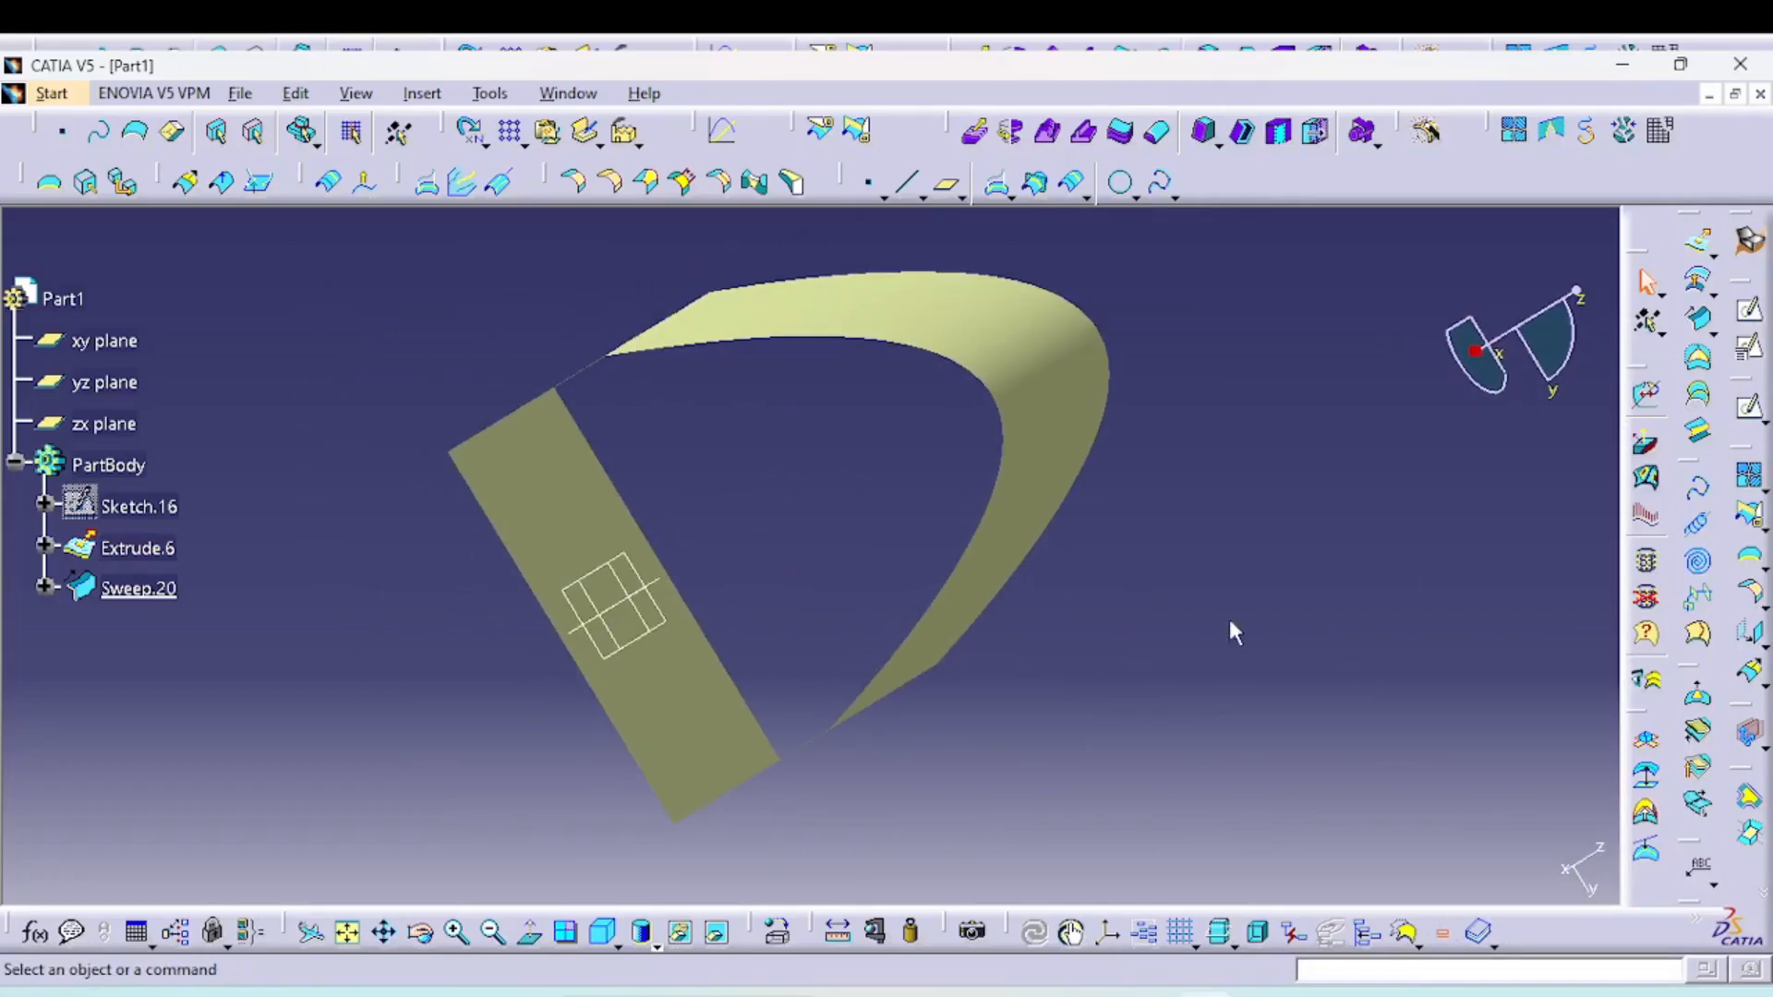